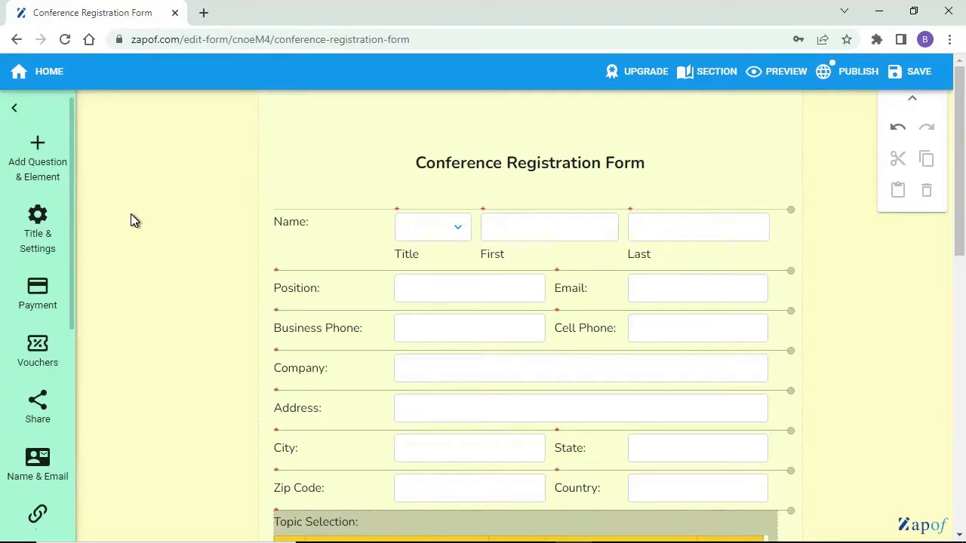
# Inspect the formula behind total fee cell D7 in the topic table without changing it
pyautogui.scroll(-4, 131, 215)
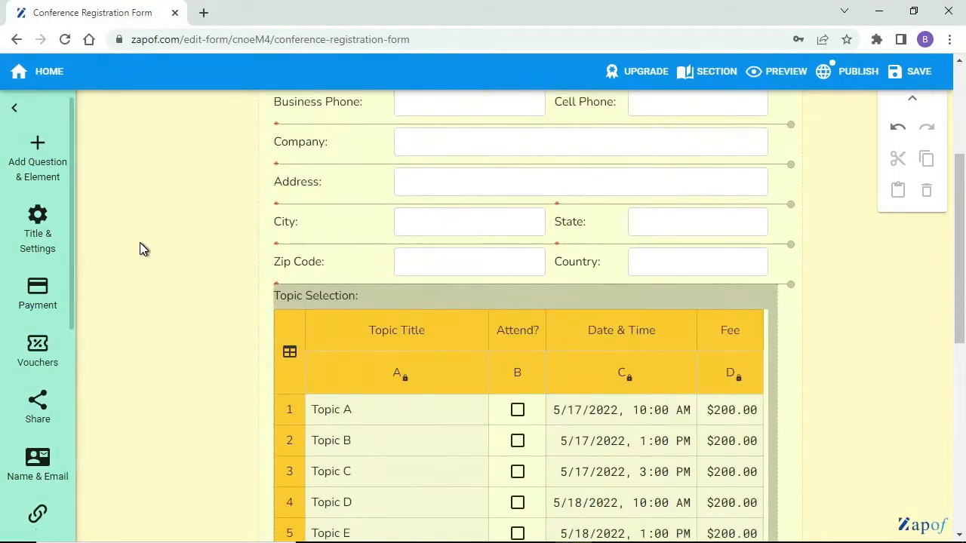
pyautogui.scroll(-1, 139, 242)
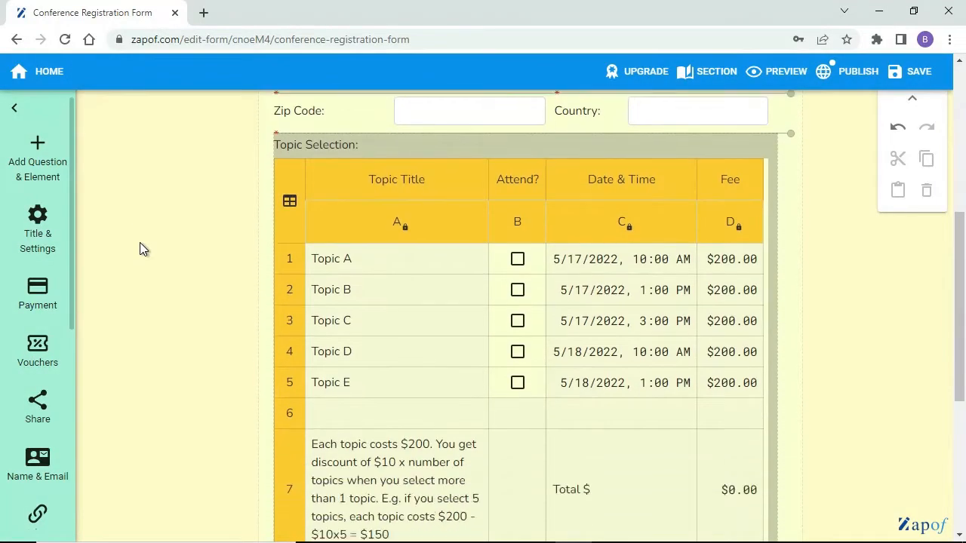
pyautogui.scroll(-1, 140, 245)
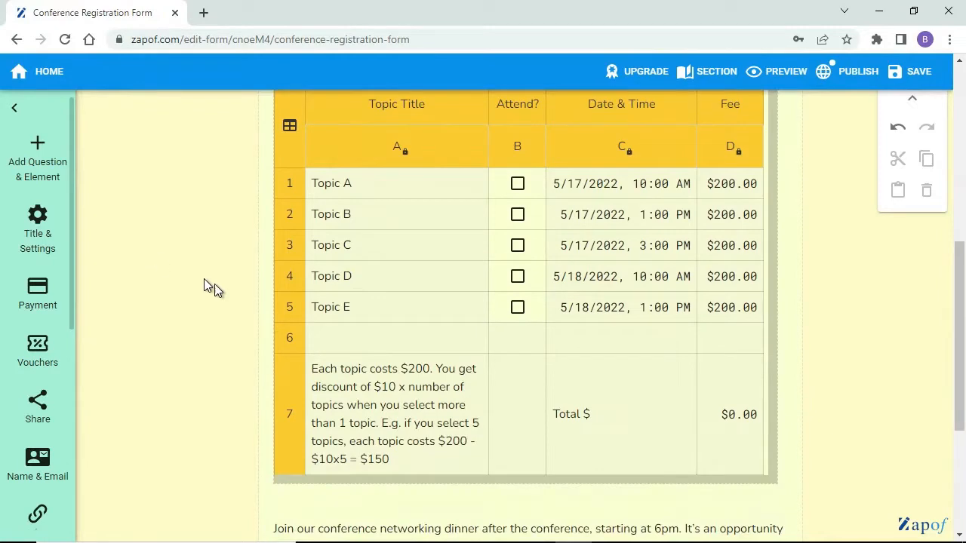
pyautogui.click(738, 462)
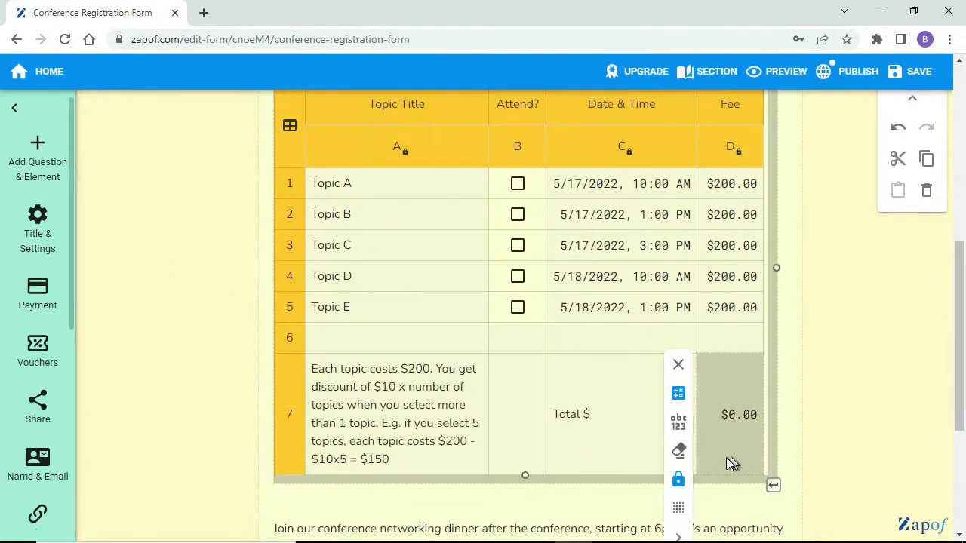
pyautogui.click(678, 393)
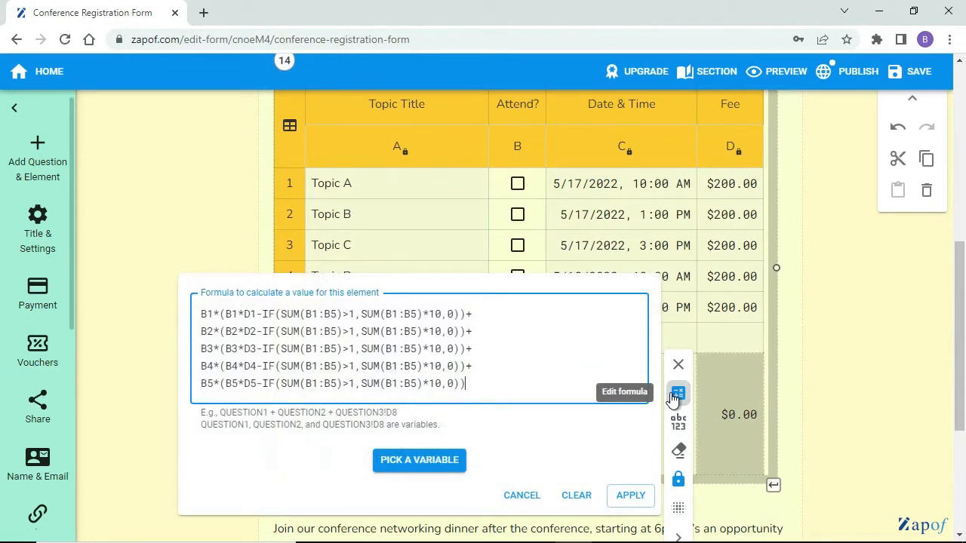
pyautogui.click(676, 399)
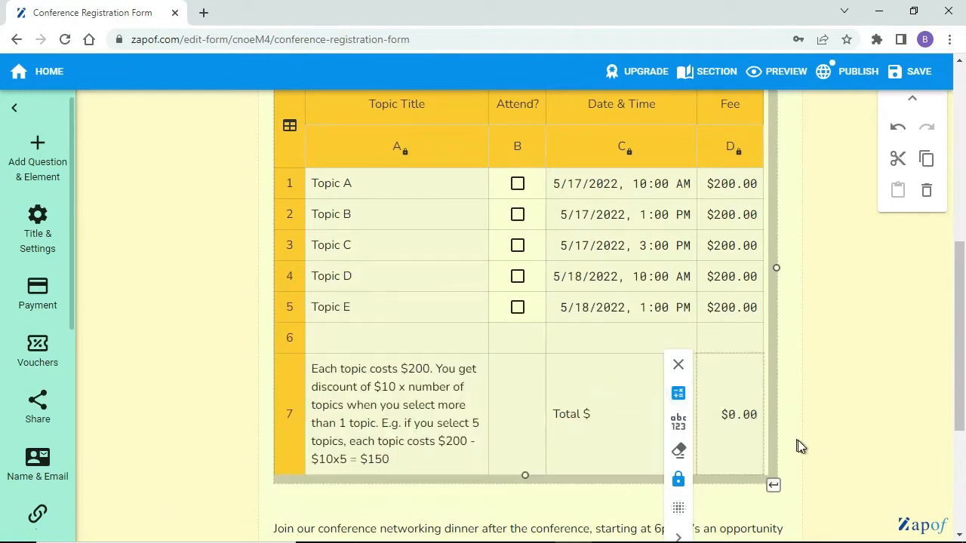
pyautogui.click(812, 446)
# Review the Total Conference Fee field's formula, leaving it unchanged
pyautogui.scroll(-3, 812, 446)
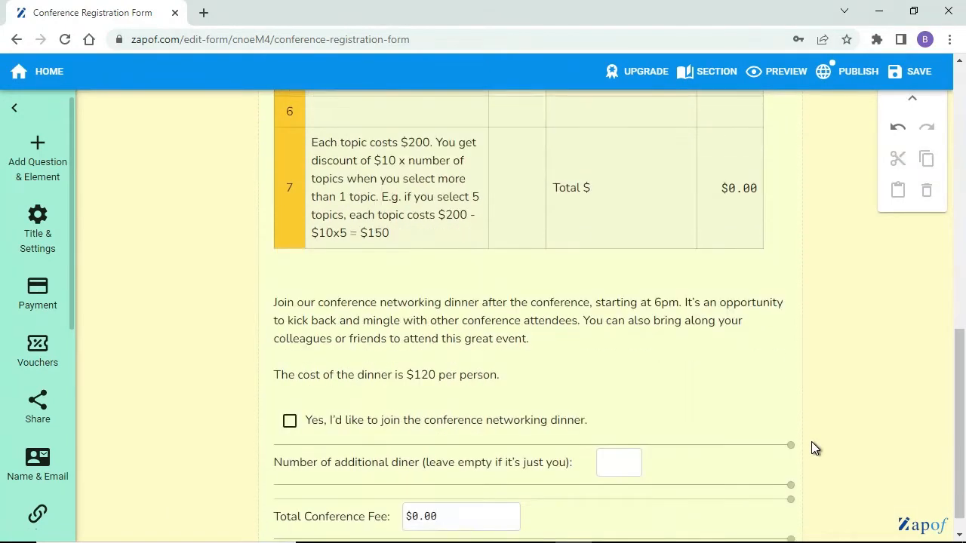
pyautogui.click(356, 510)
pyautogui.scroll(-3, 360, 506)
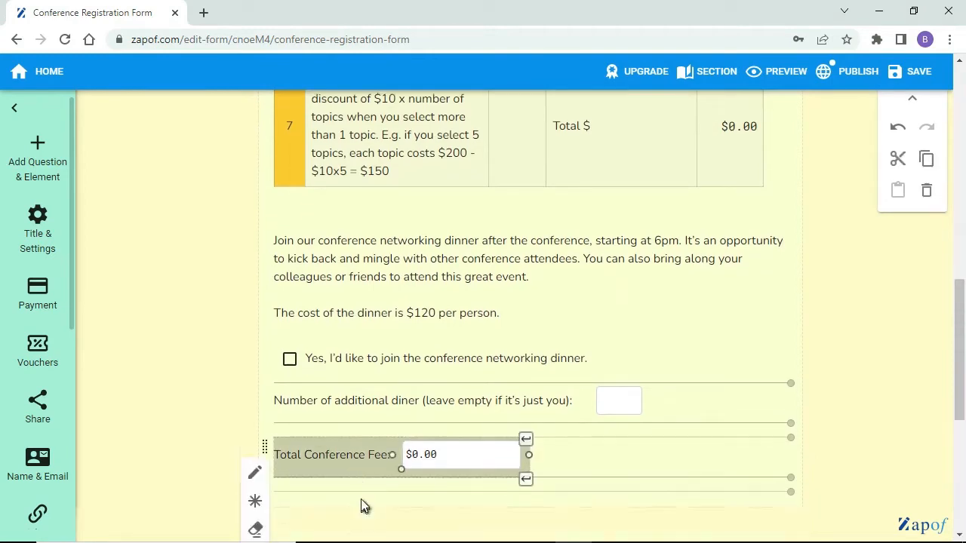
pyautogui.click(255, 397)
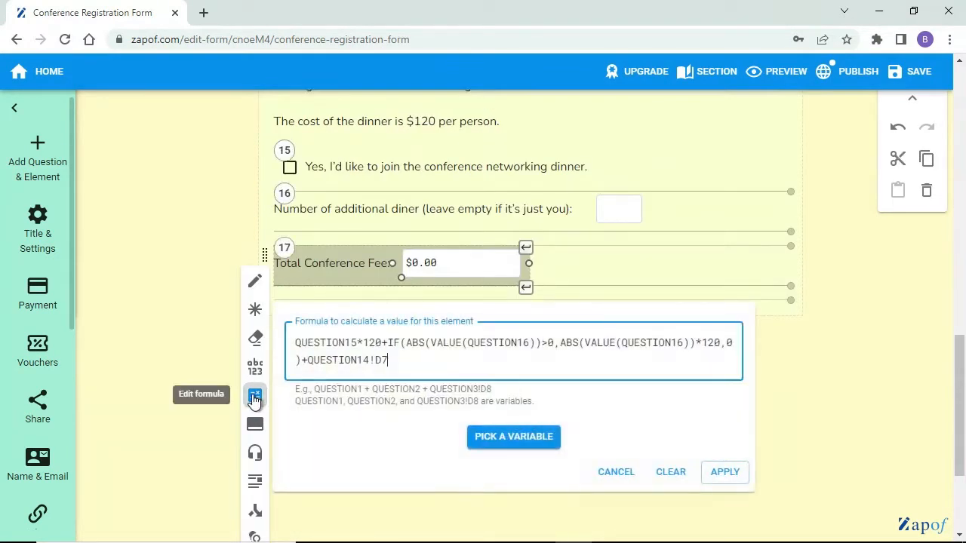
pyautogui.click(617, 473)
pyautogui.scroll(3, 340, 460)
pyautogui.click(234, 441)
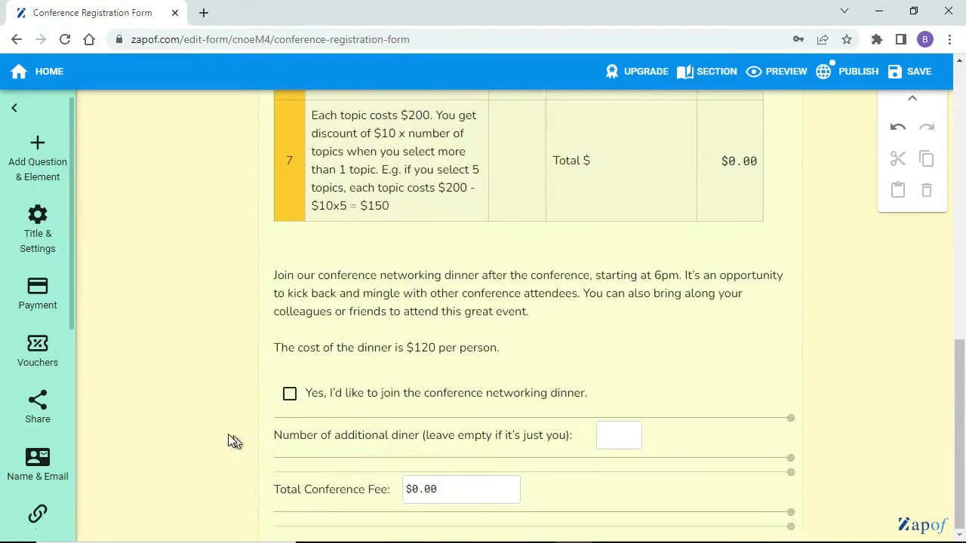
pyautogui.scroll(2, 172, 428)
pyautogui.scroll(-1, 172, 428)
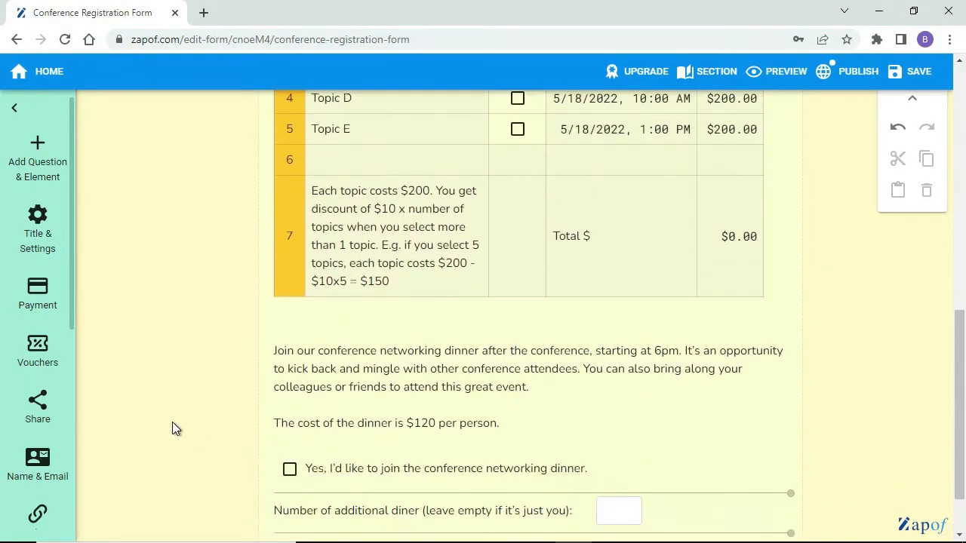
pyautogui.scroll(-1, 172, 428)
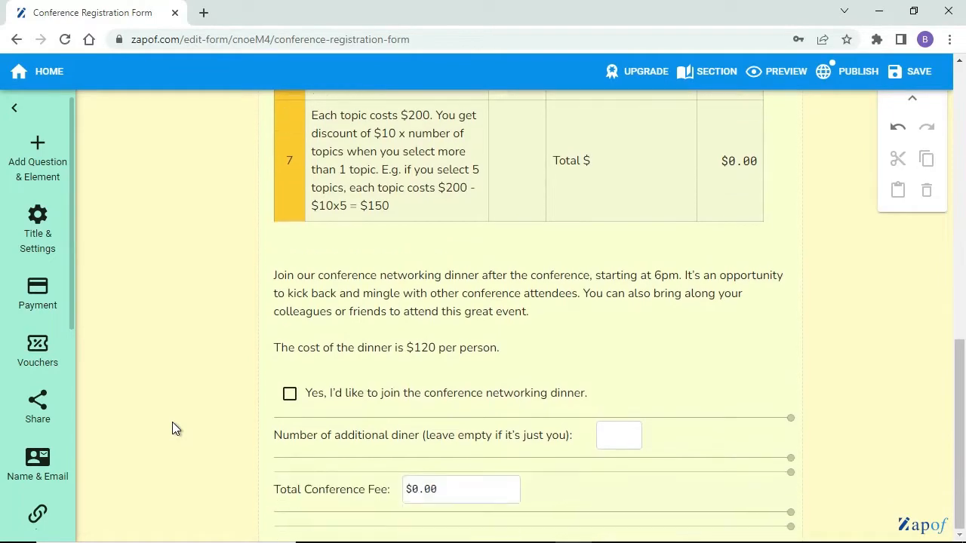
# Switch the form's payment method to Stripe Card Payment and begin granting Stripe connection permission
pyautogui.click(44, 305)
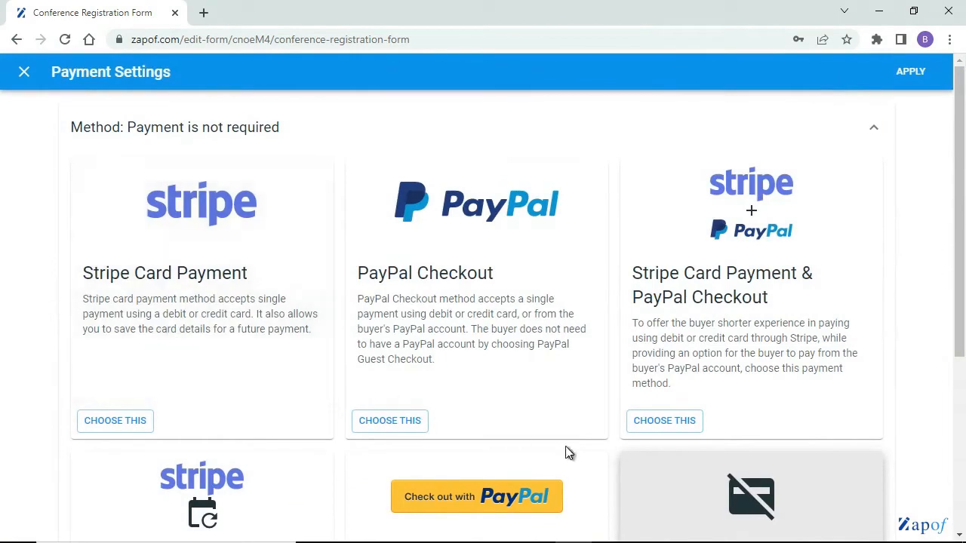
pyautogui.scroll(-3, 631, 451)
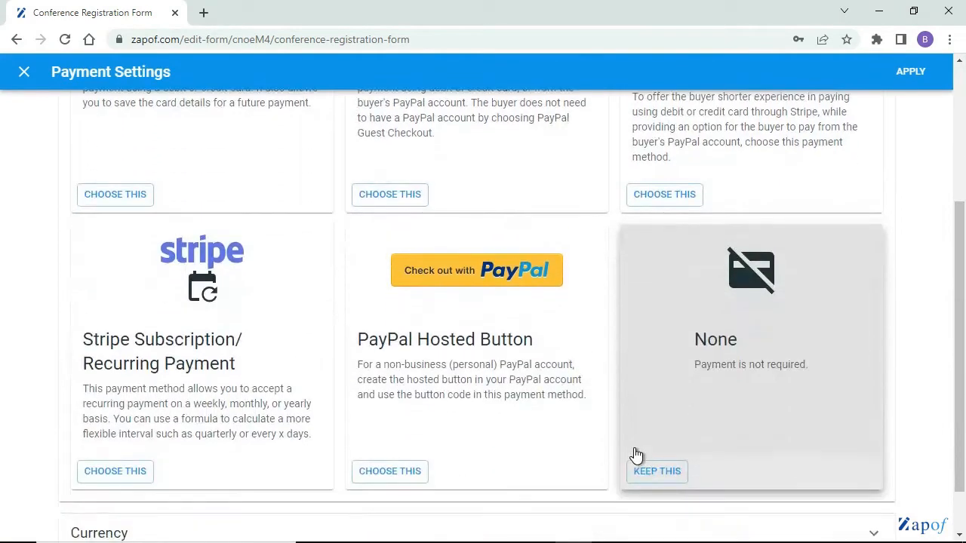
pyautogui.scroll(3, 644, 442)
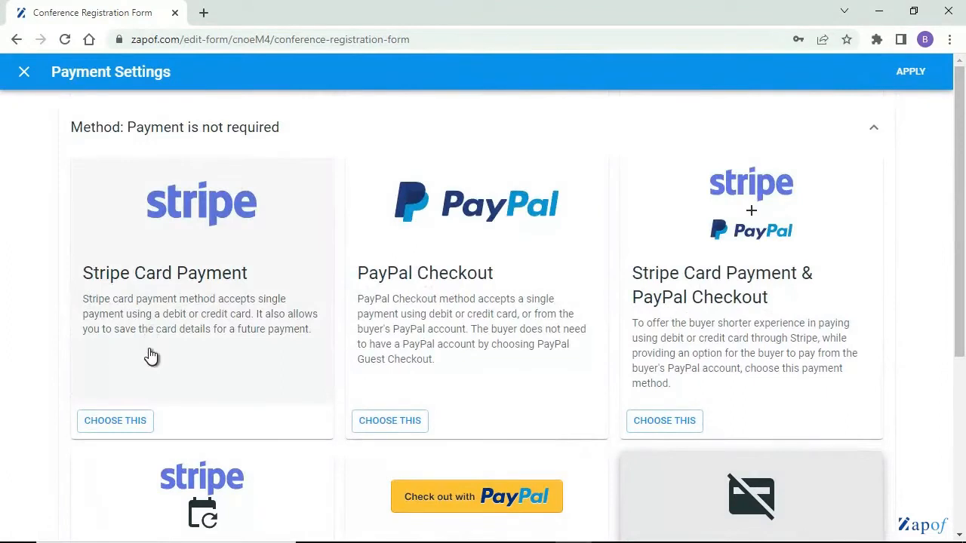
pyautogui.click(150, 354)
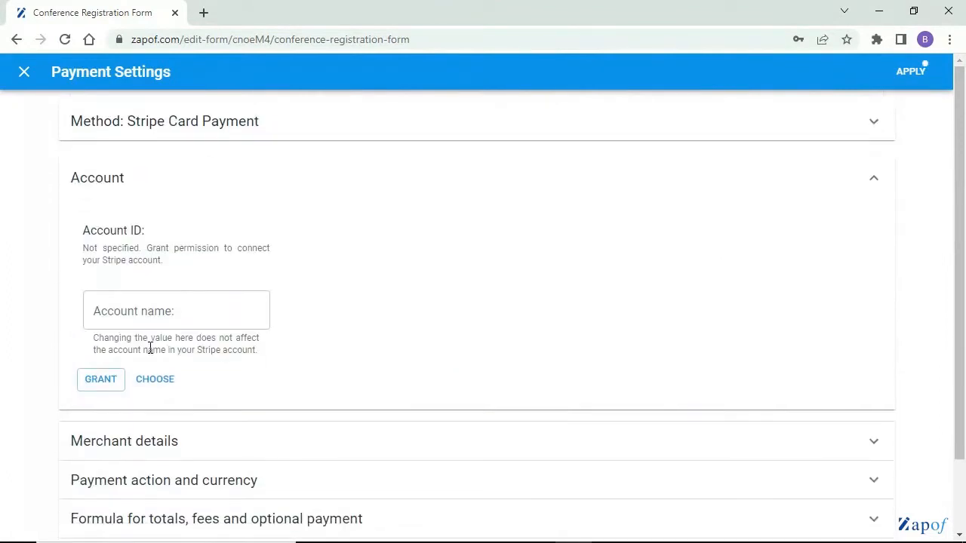
pyautogui.click(154, 383)
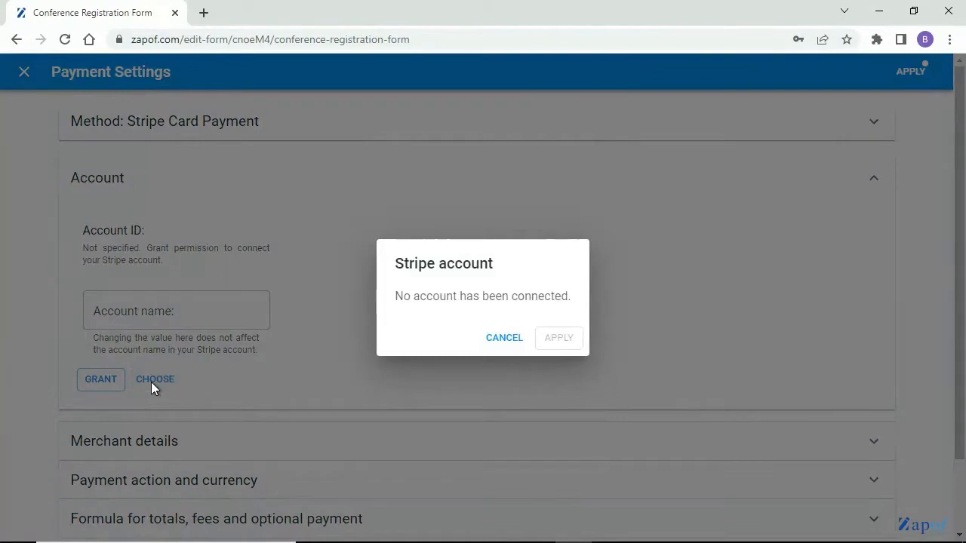
pyautogui.click(513, 340)
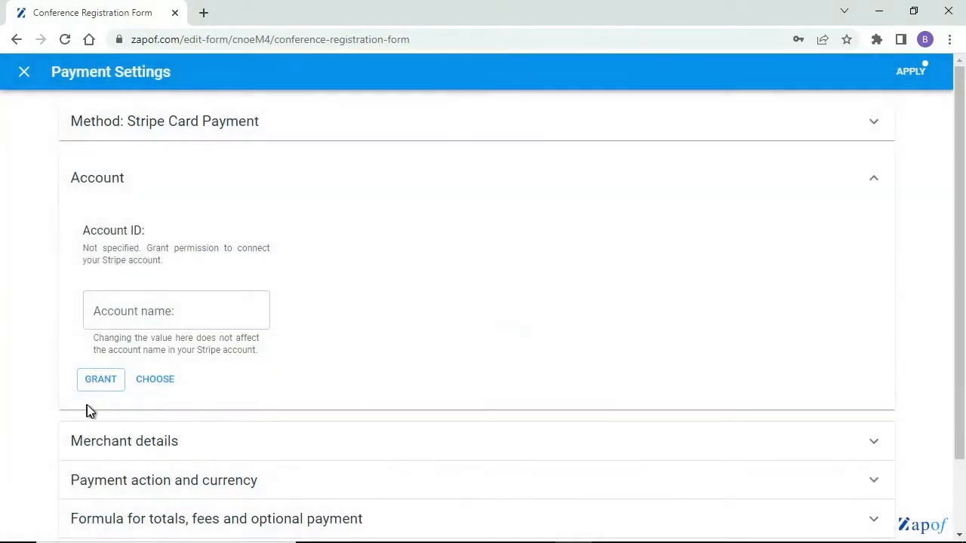
pyautogui.click(98, 380)
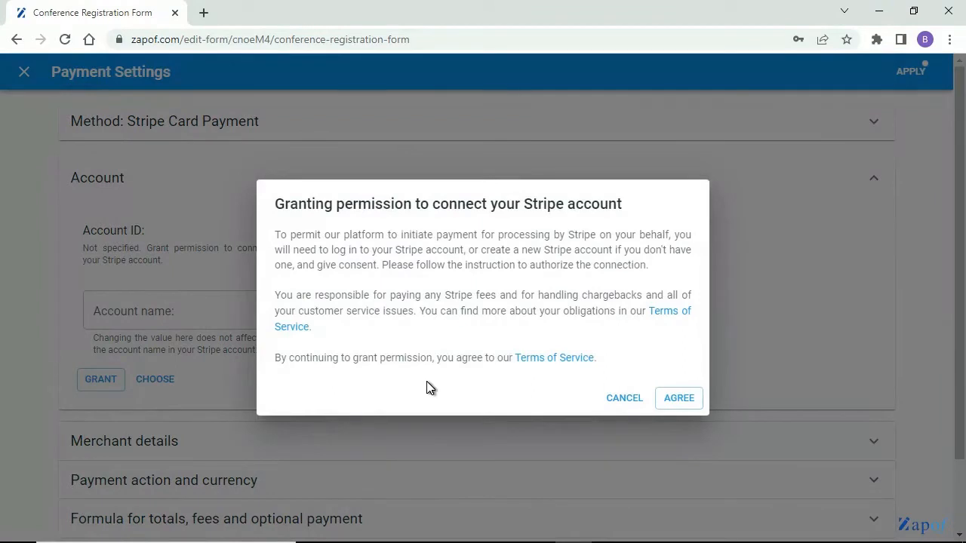
# Agree to the Stripe terms, connect the existing account, and enter the account password
pyautogui.click(686, 404)
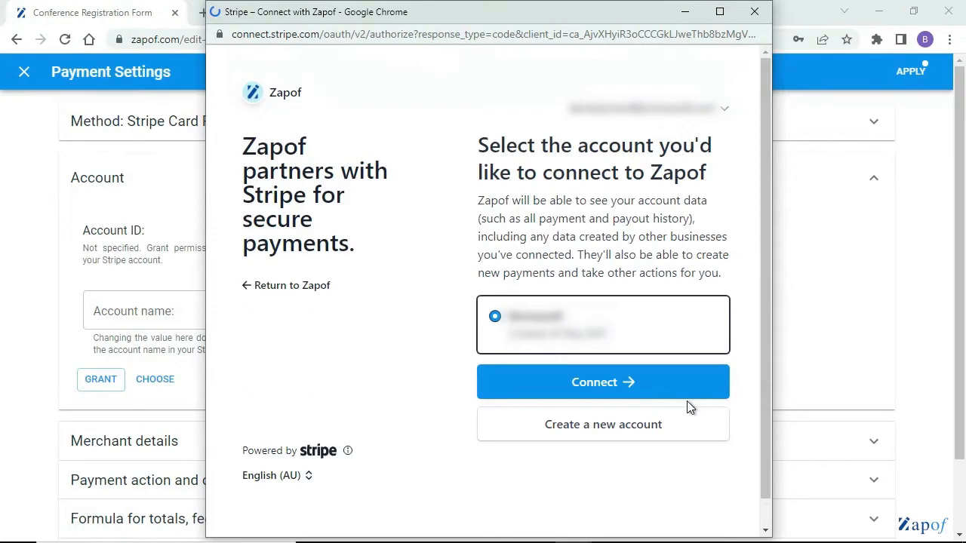
pyautogui.click(597, 388)
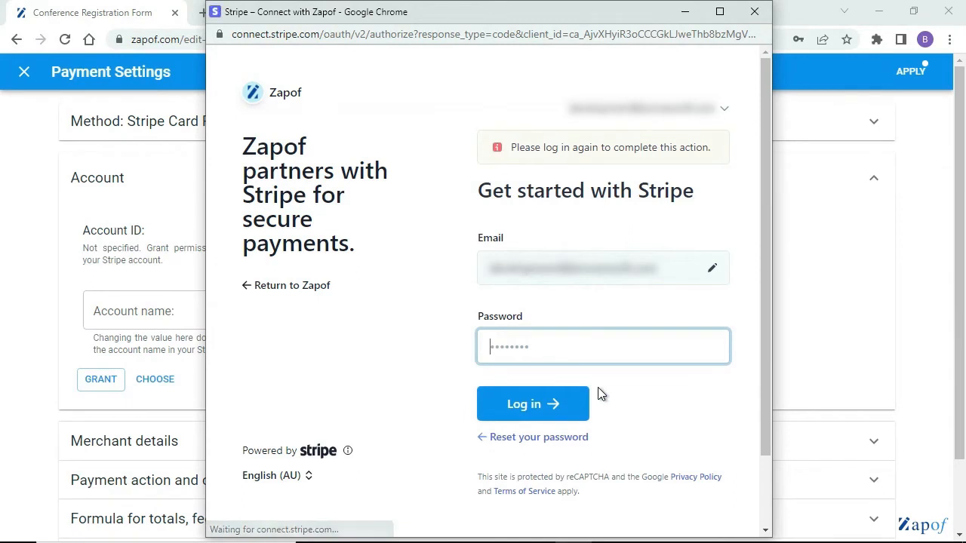
pyautogui.write('••••••••••')
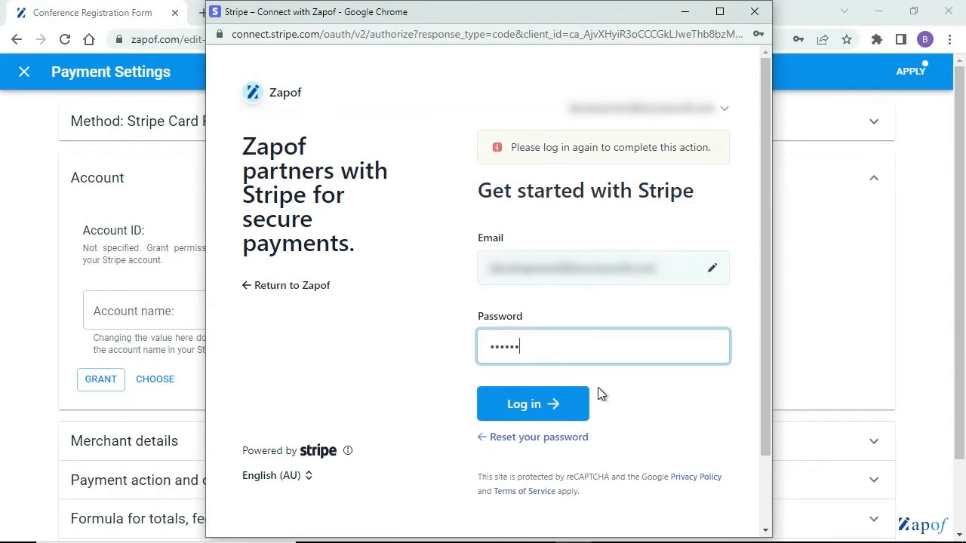
# Submit the Stripe login, enter the 6-digit verification code, and connect the account to Zapof
pyautogui.click(550, 405)
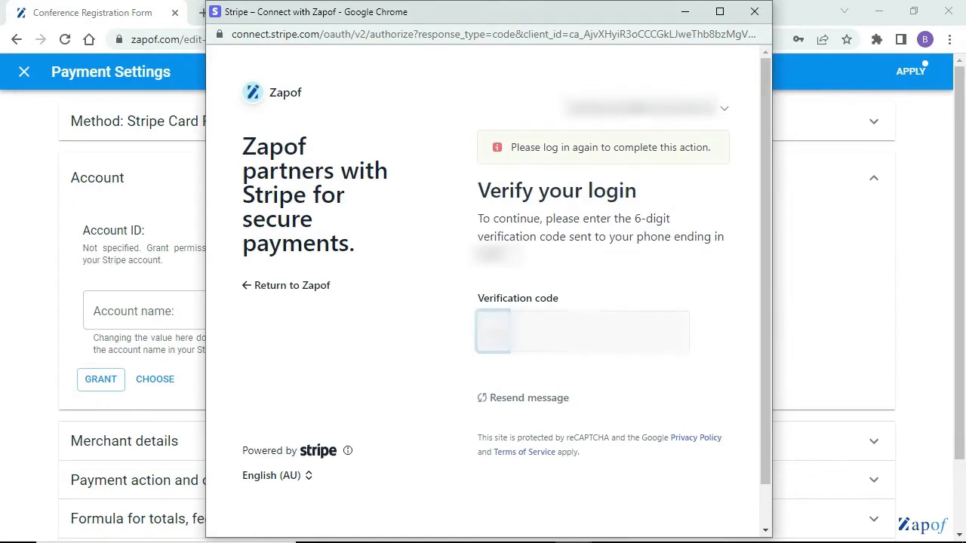
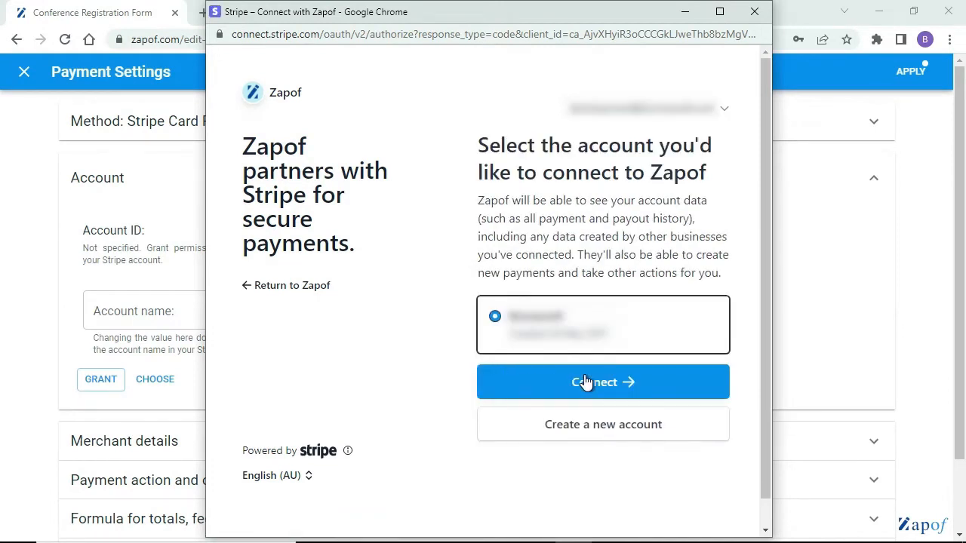
pyautogui.click(586, 382)
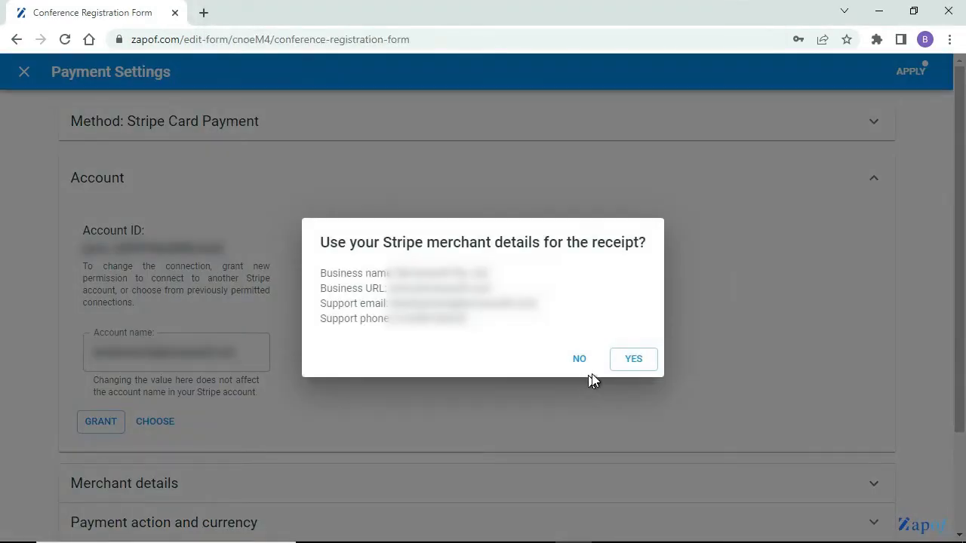
# Accept using the connected Stripe account's merchant details on the payment receipt
pyautogui.click(634, 360)
pyautogui.scroll(-2, 295, 302)
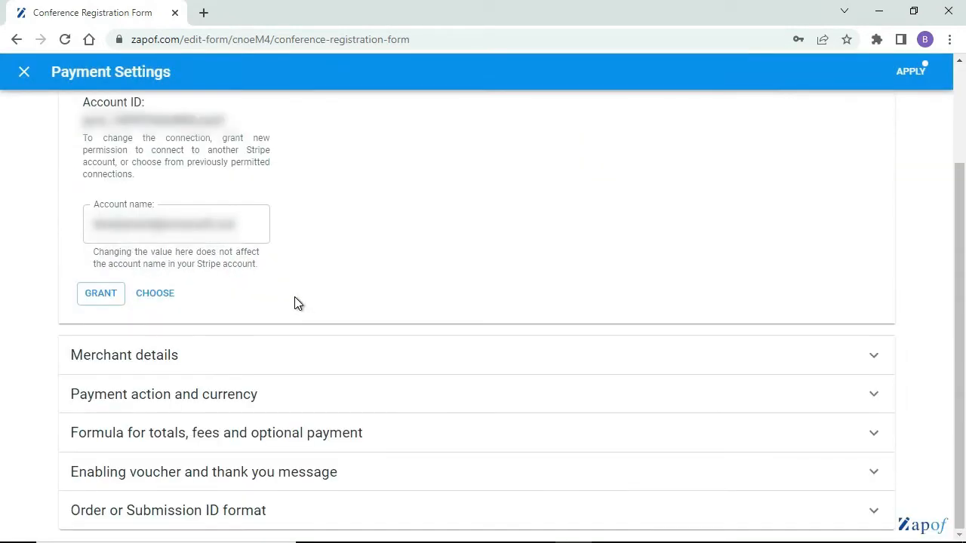
# Change the payment currency to United States Dollar (USD), keeping the Charge payment action
pyautogui.click(218, 409)
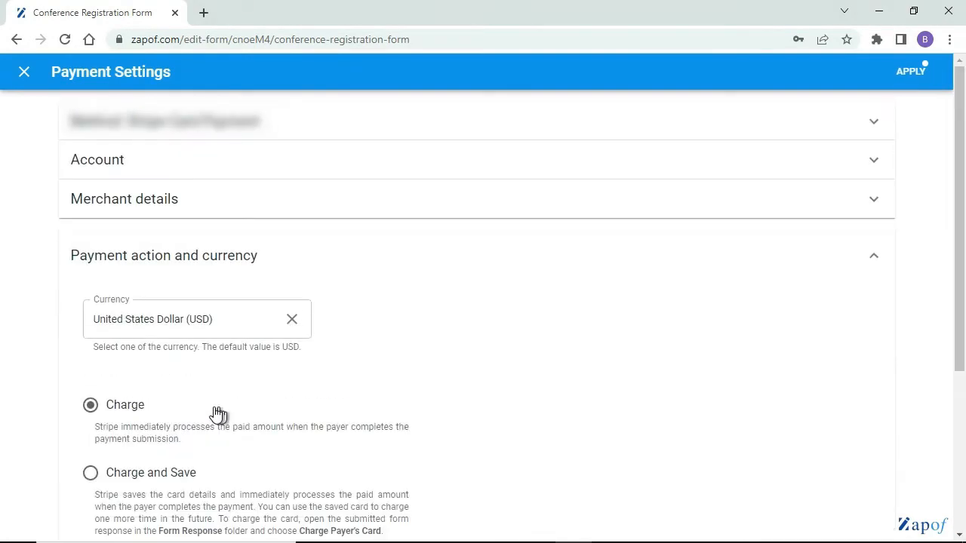
pyautogui.scroll(-2, 245, 392)
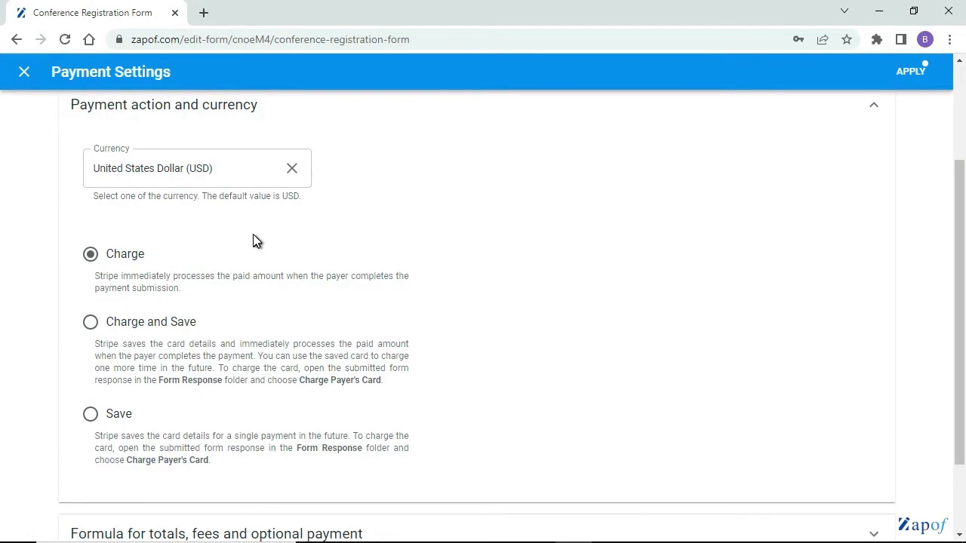
pyautogui.click(294, 169)
pyautogui.click(297, 172)
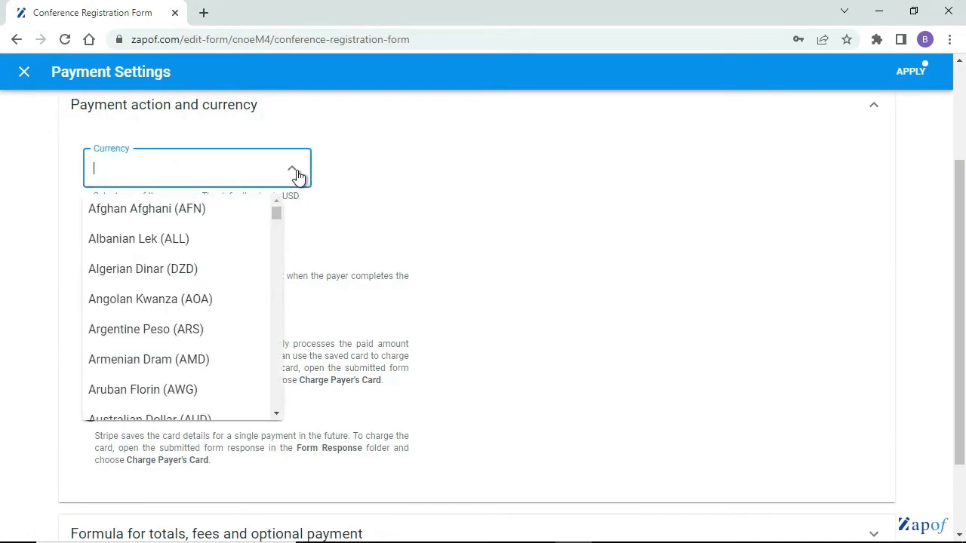
pyautogui.write('united')
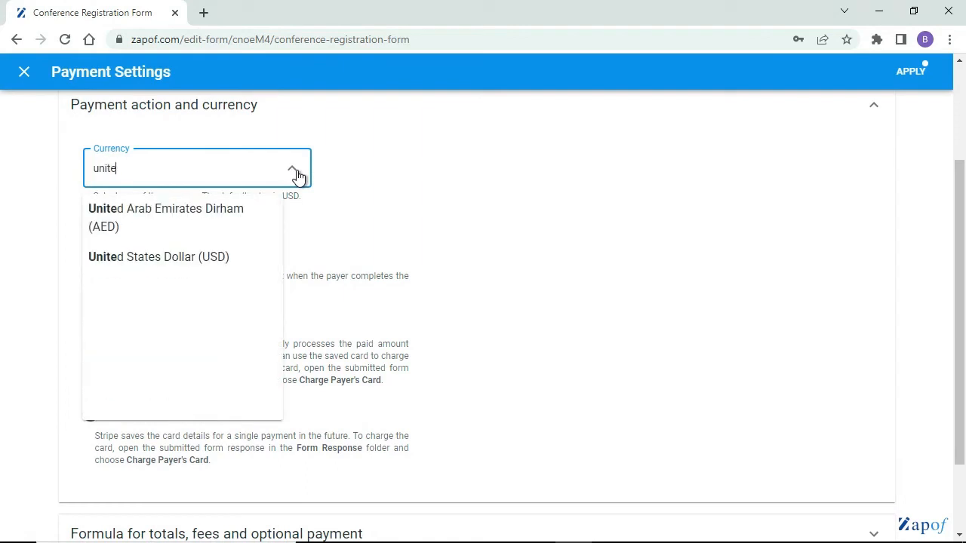
pyautogui.click(214, 258)
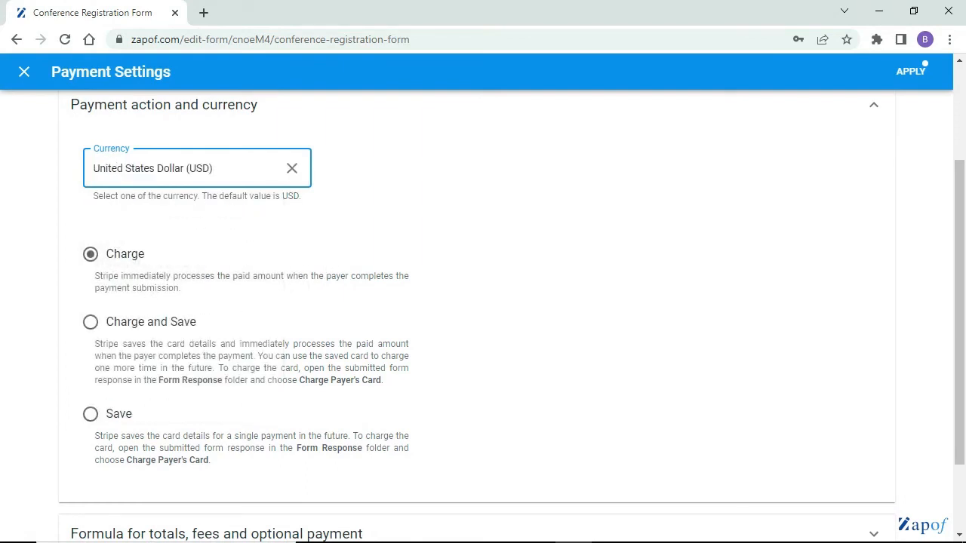
pyautogui.click(65, 295)
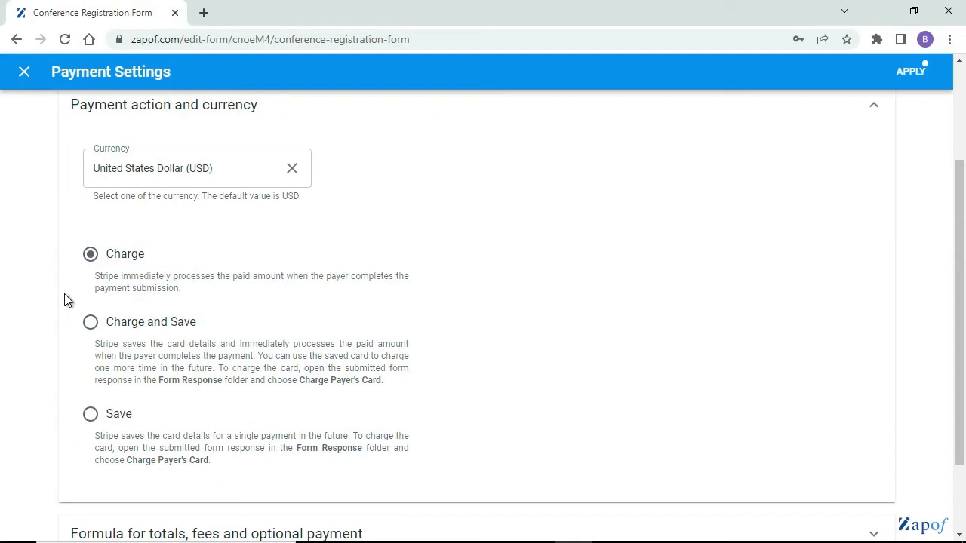
pyautogui.scroll(-2, 65, 300)
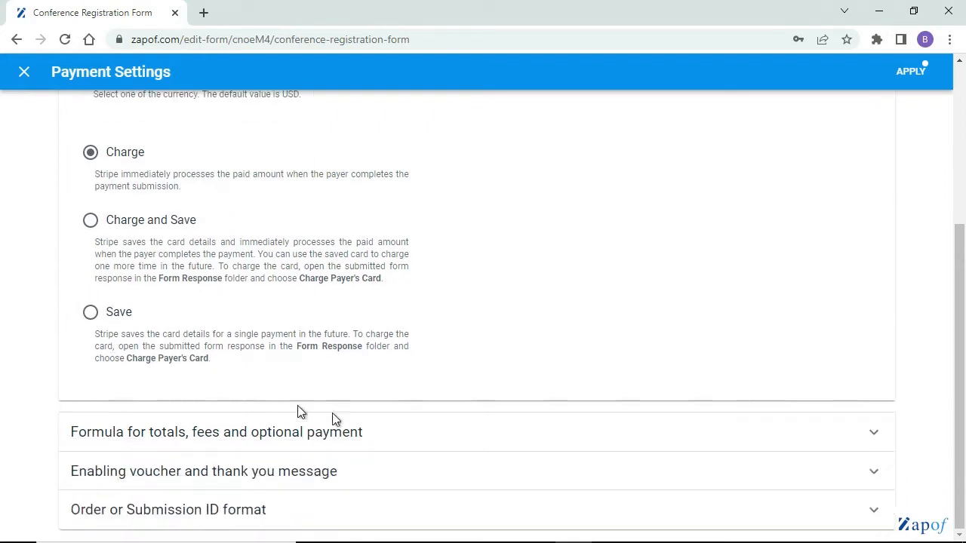
pyautogui.click(471, 432)
# Set the payment Total value variable to QUESTION17, the Total Conference Fee question
pyautogui.scroll(-2, 473, 430)
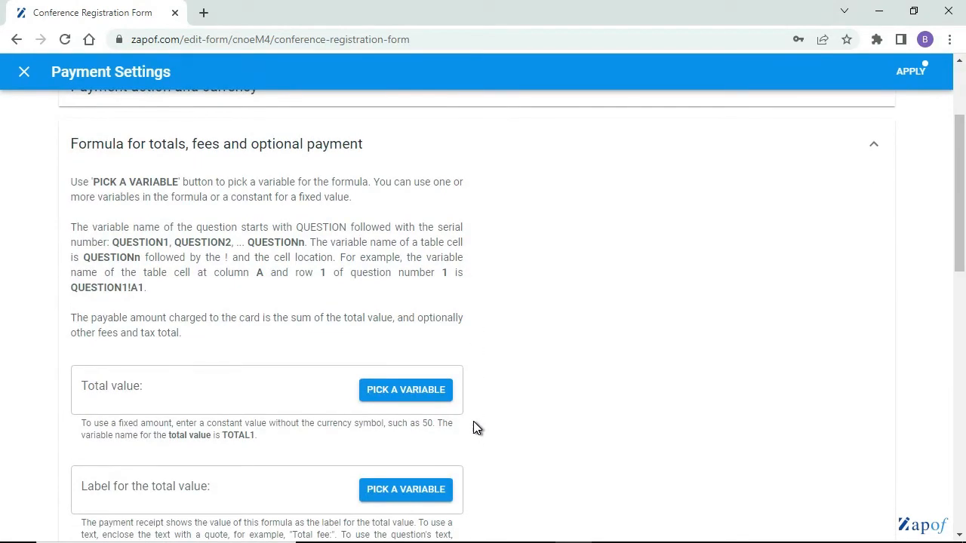
pyautogui.click(211, 393)
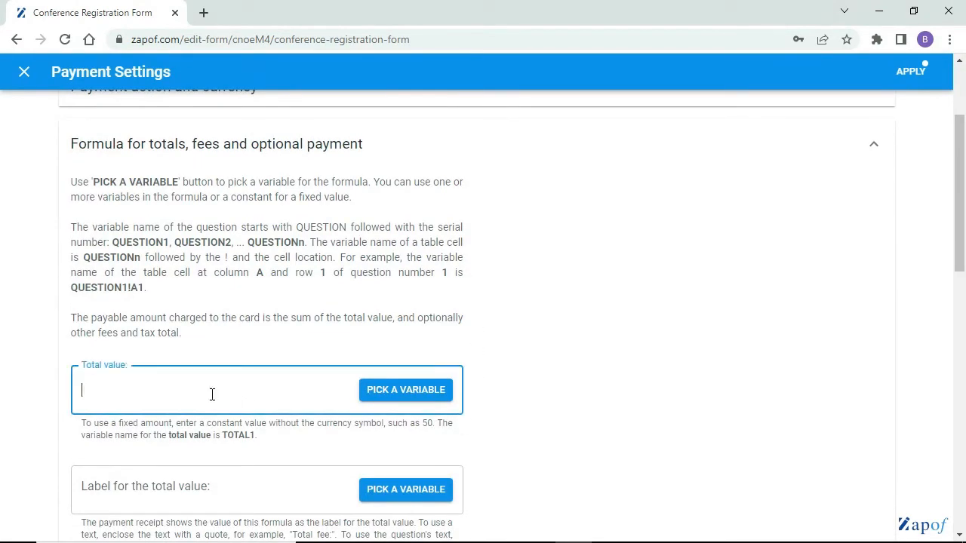
pyautogui.click(392, 398)
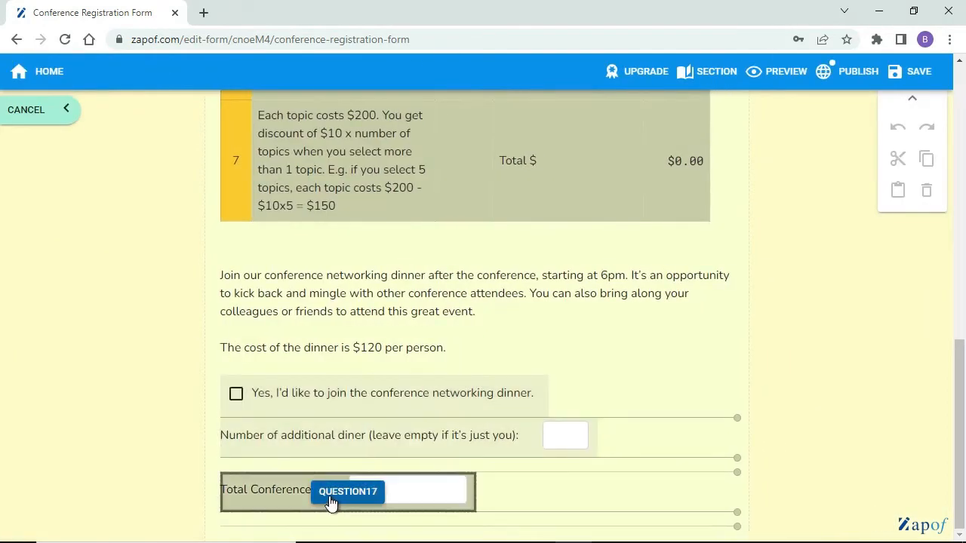
pyautogui.click(330, 498)
pyautogui.scroll(-3, 329, 487)
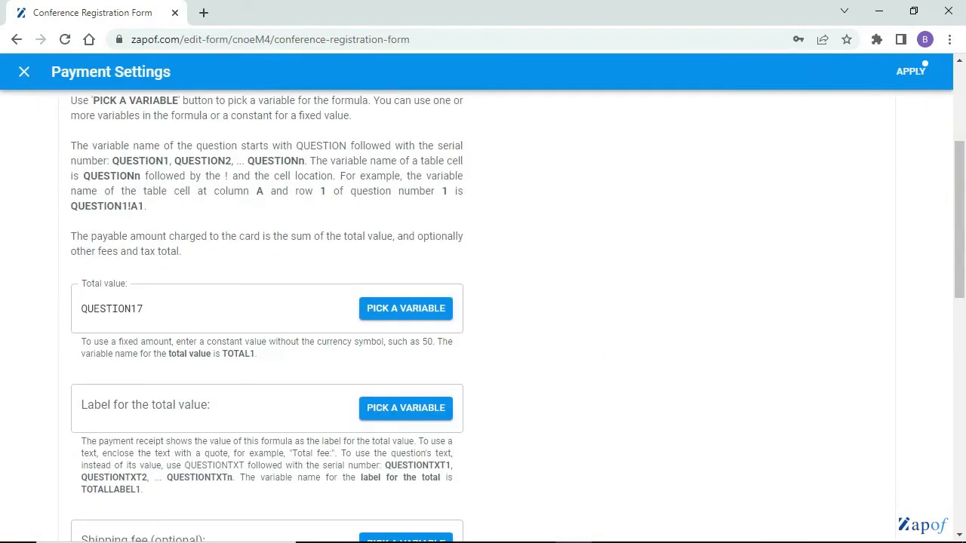
pyautogui.scroll(-3, 274, 457)
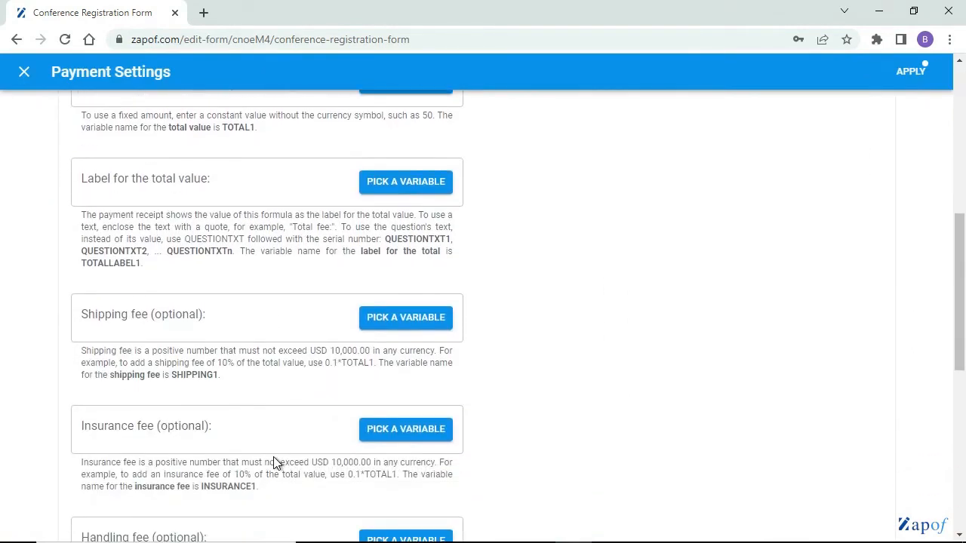
pyautogui.scroll(-3, 274, 460)
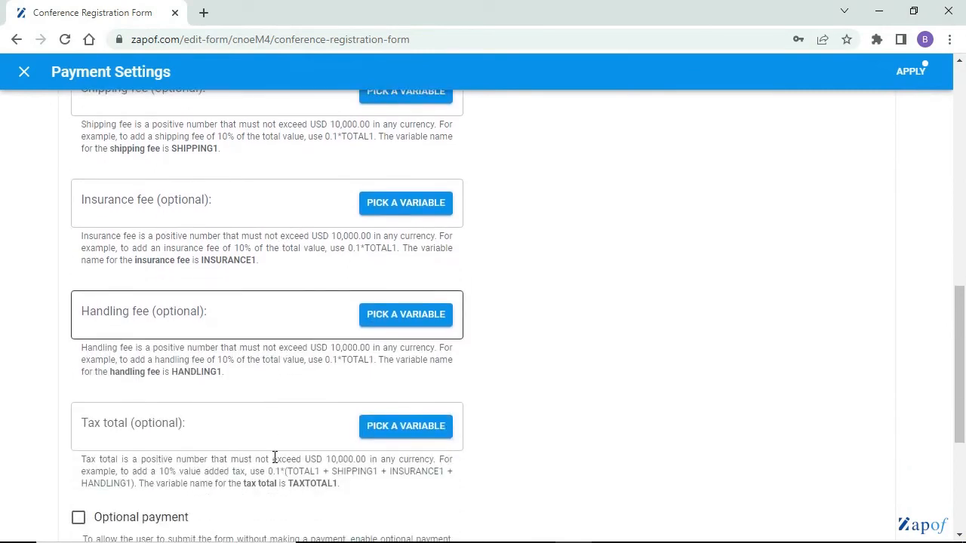
pyautogui.scroll(-1, 274, 457)
pyautogui.scroll(-1, 275, 458)
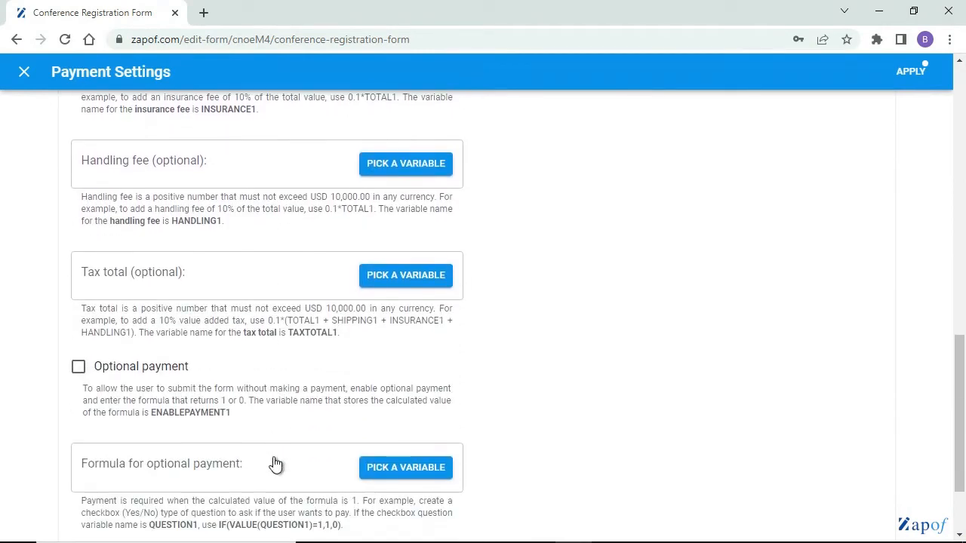
pyautogui.scroll(-1, 274, 457)
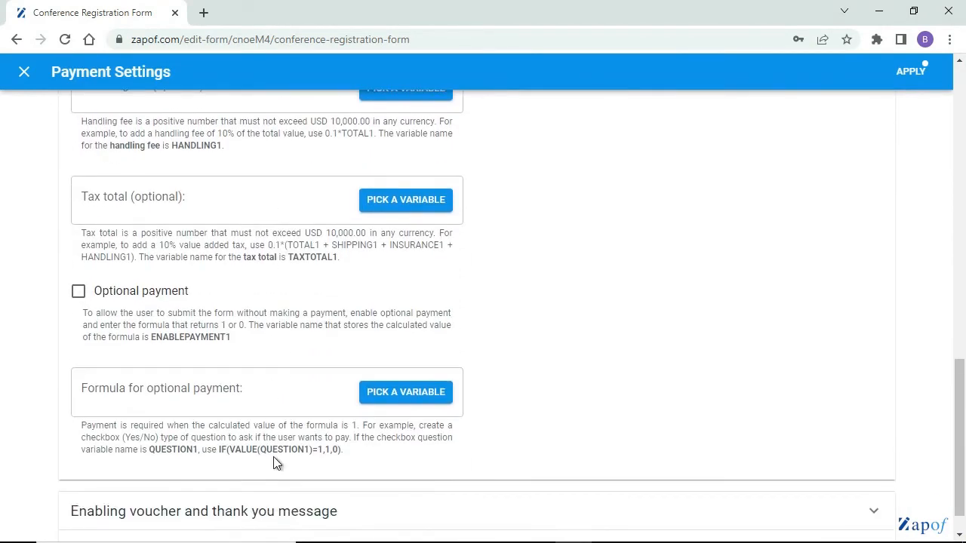
pyautogui.scroll(-1, 274, 463)
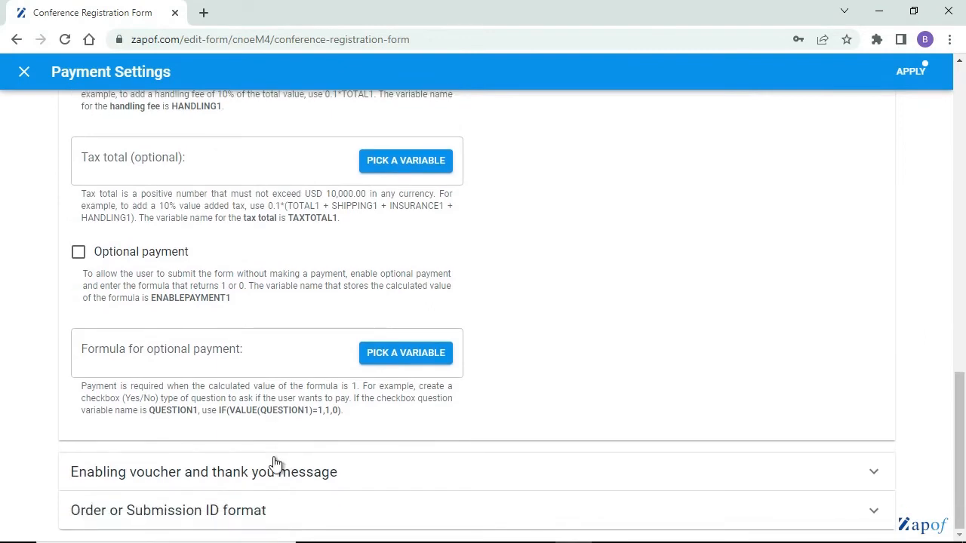
# Give order IDs the prefix ORDER- followed by a 9-character random alphanumeric ID
pyautogui.click(606, 509)
pyautogui.scroll(-1, 474, 456)
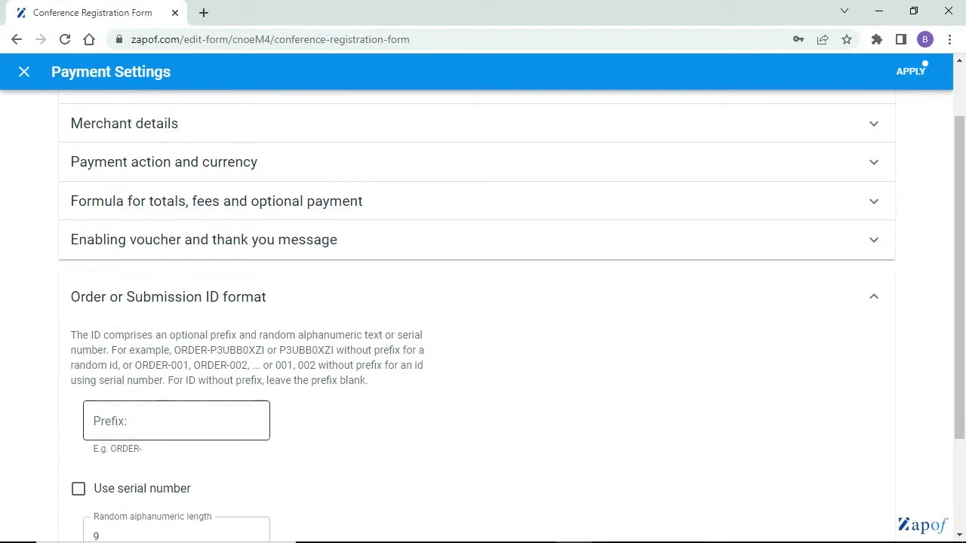
pyautogui.click(209, 425)
pyautogui.write('ORDER')
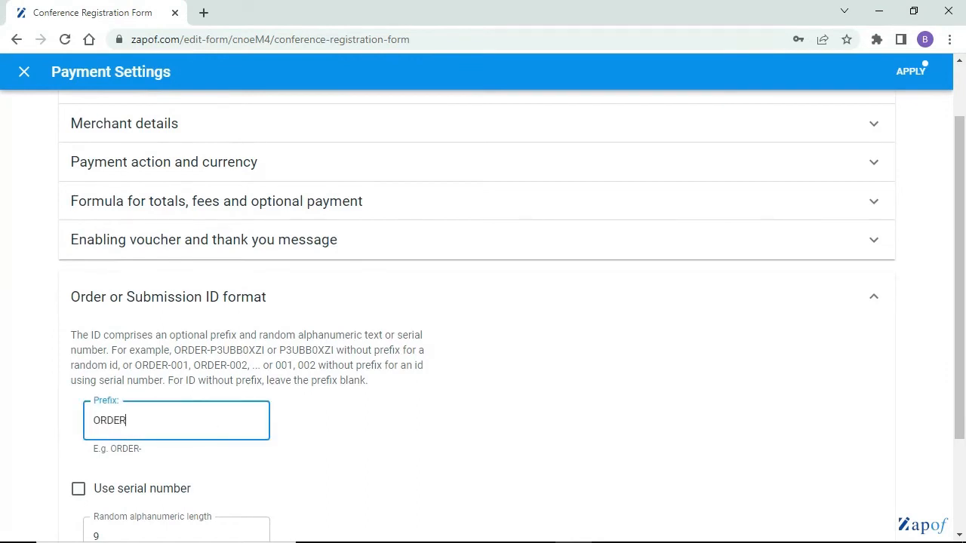
pyautogui.write('-')
pyautogui.click(455, 394)
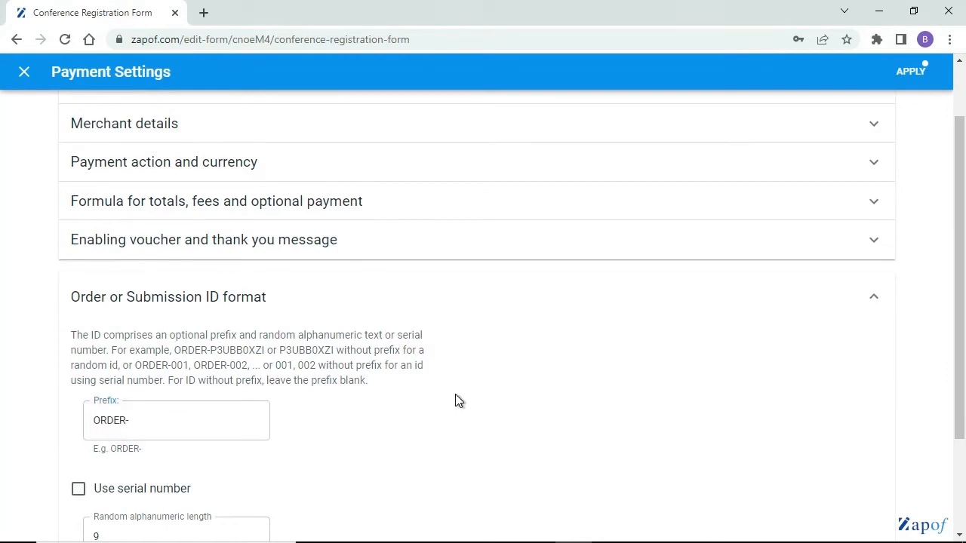
pyautogui.scroll(-1, 455, 394)
pyautogui.scroll(-1, 454, 394)
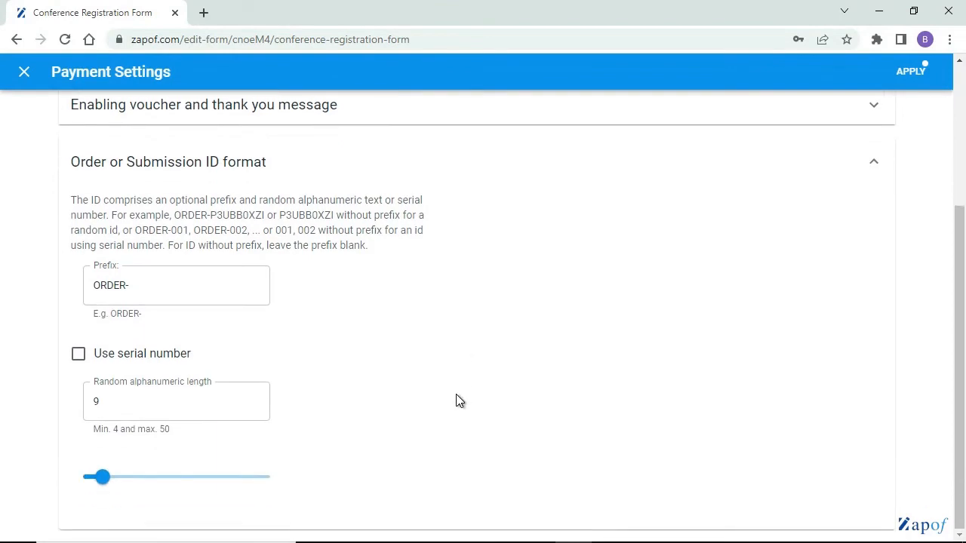
# Apply the payment settings, publish the Conference Registration Form, and open its live link in a new tab
pyautogui.click(907, 74)
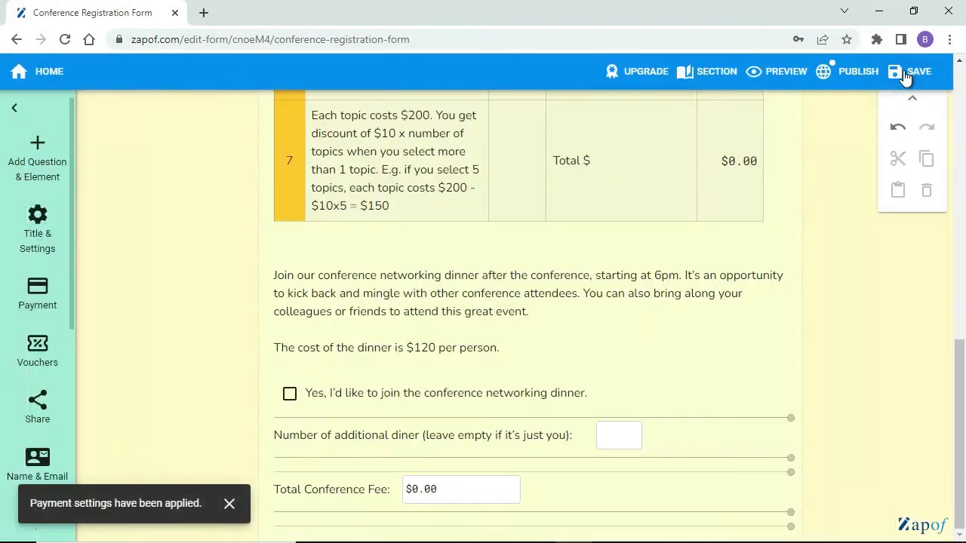
pyautogui.click(835, 85)
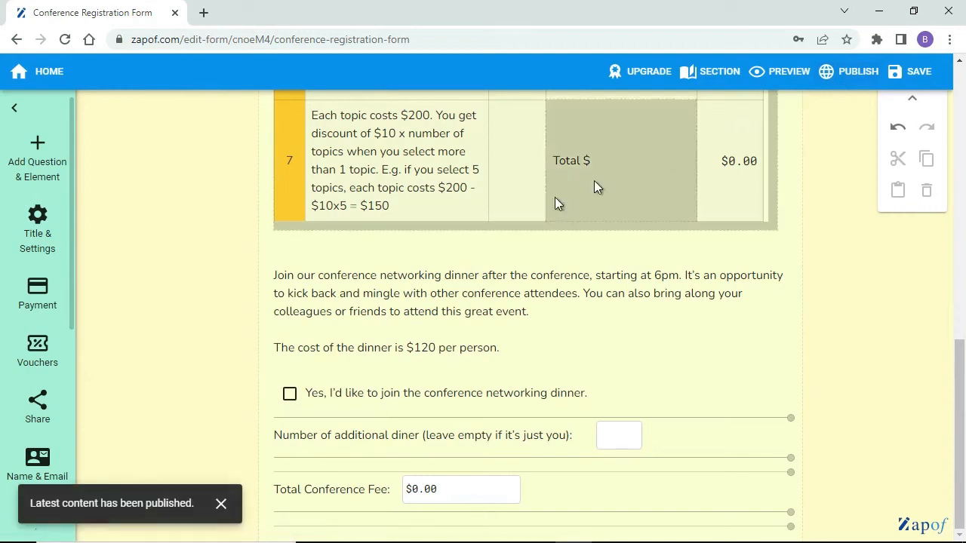
pyautogui.click(37, 412)
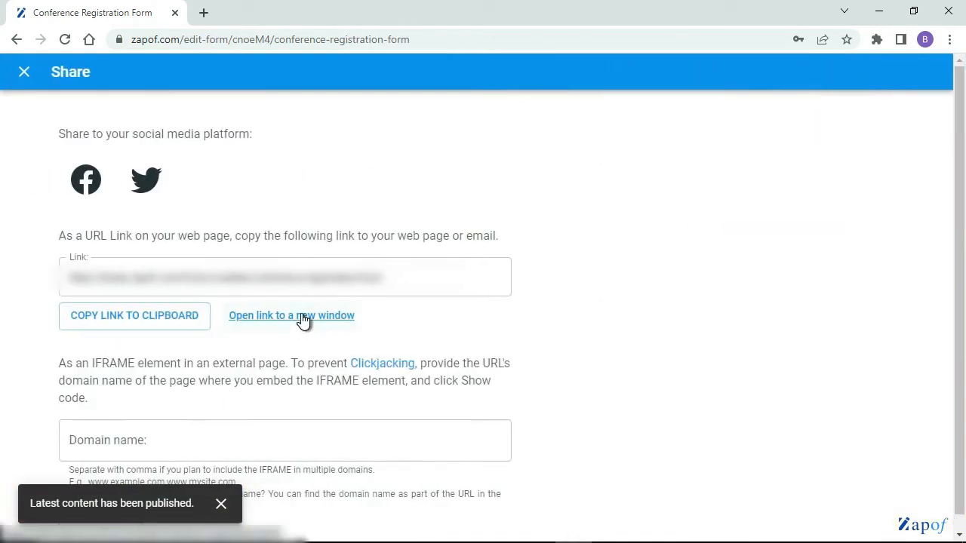
pyautogui.click(302, 317)
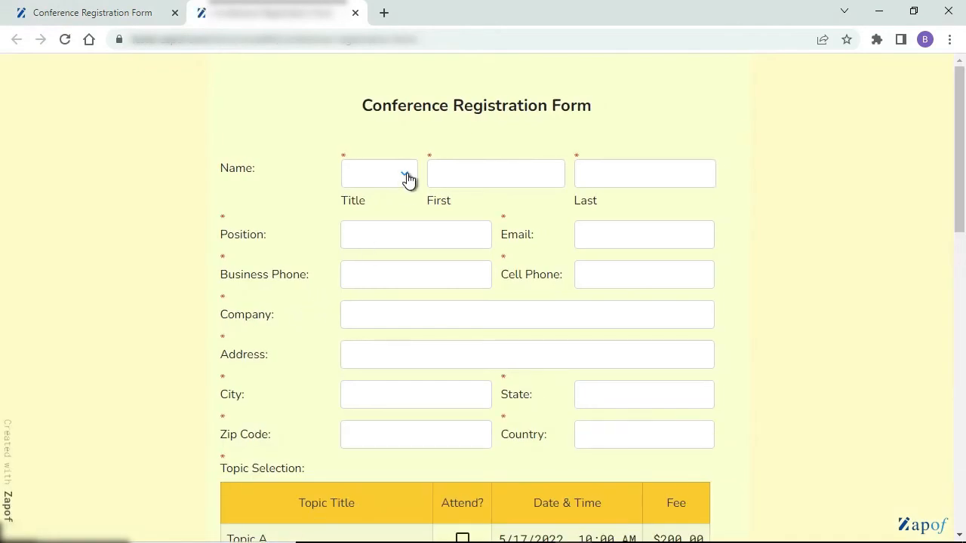
# Choose title Mr and enter the registrant's first and last name, position Manager, and e-mail
pyautogui.click(406, 175)
pyautogui.click(446, 195)
pyautogui.click(470, 175)
pyautogui.write('Joh')
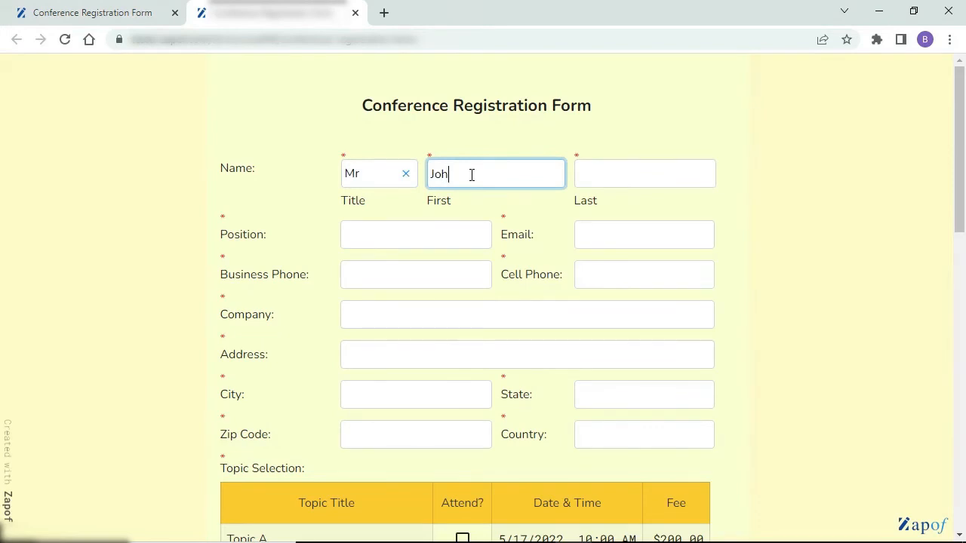
pyautogui.write('n')
pyautogui.press('Tab')
pyautogui.write('Smith')
pyautogui.press('Tab')
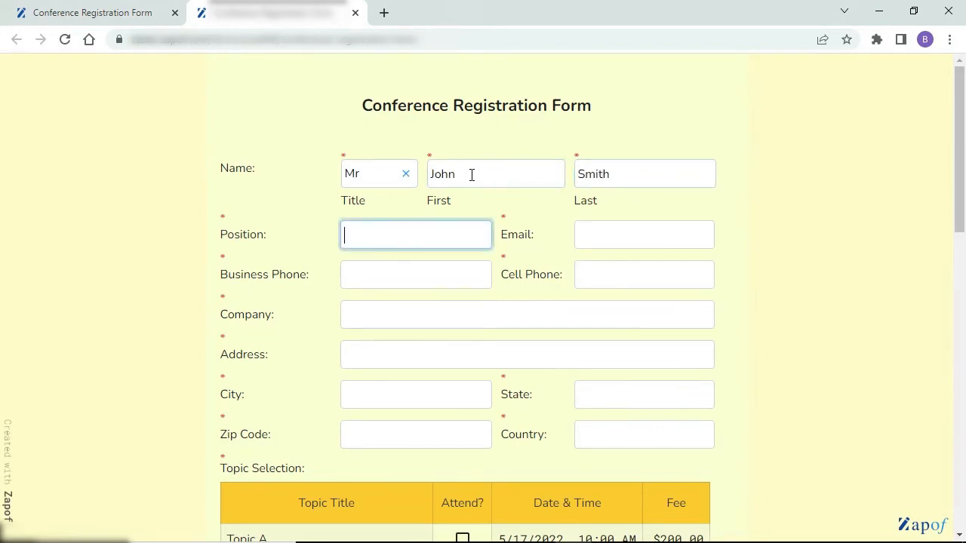
pyautogui.write('Manager')
pyautogui.press('Tab')
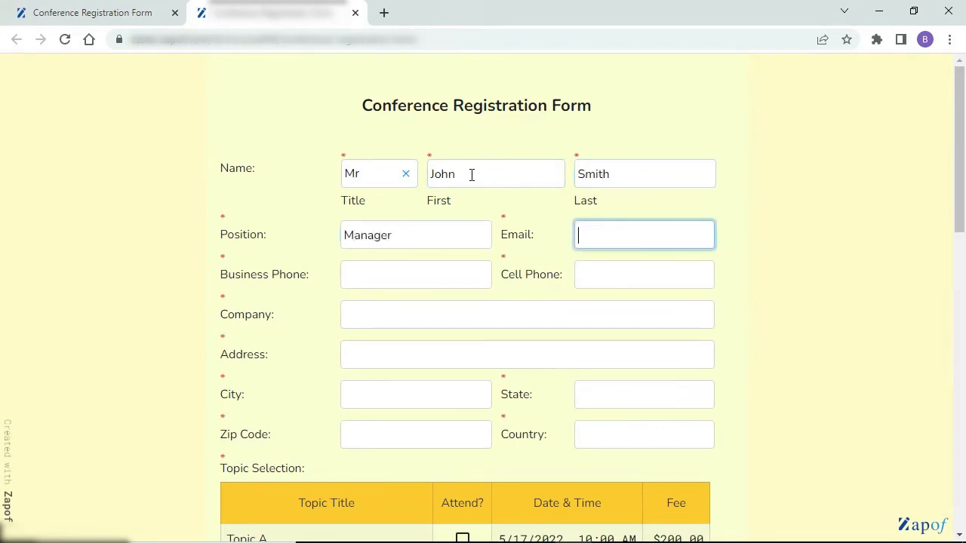
pyautogui.write('john@example.com')
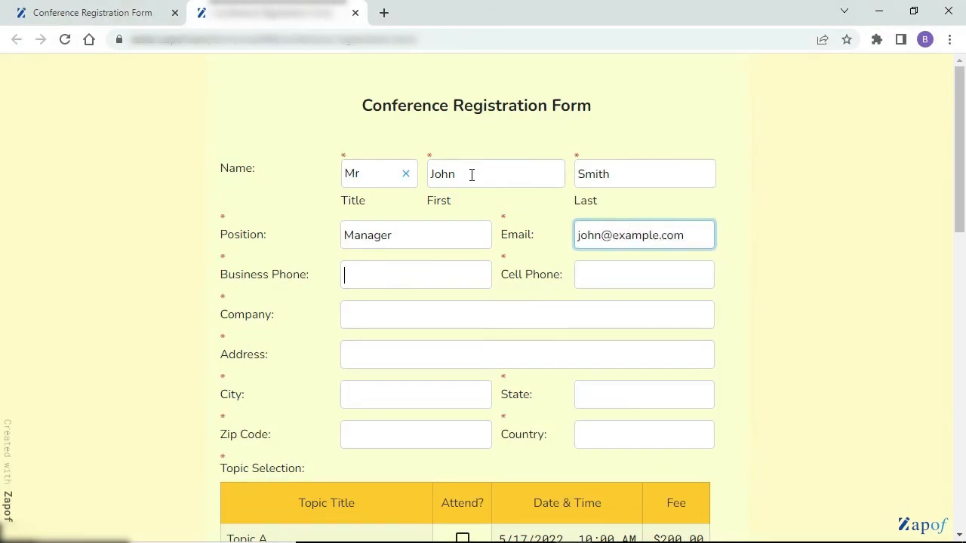
# Fill in the business and cell phone numbers, company ABC, street address, city, state and zip code
pyautogui.press('Tab')
pyautogui.write('123456')
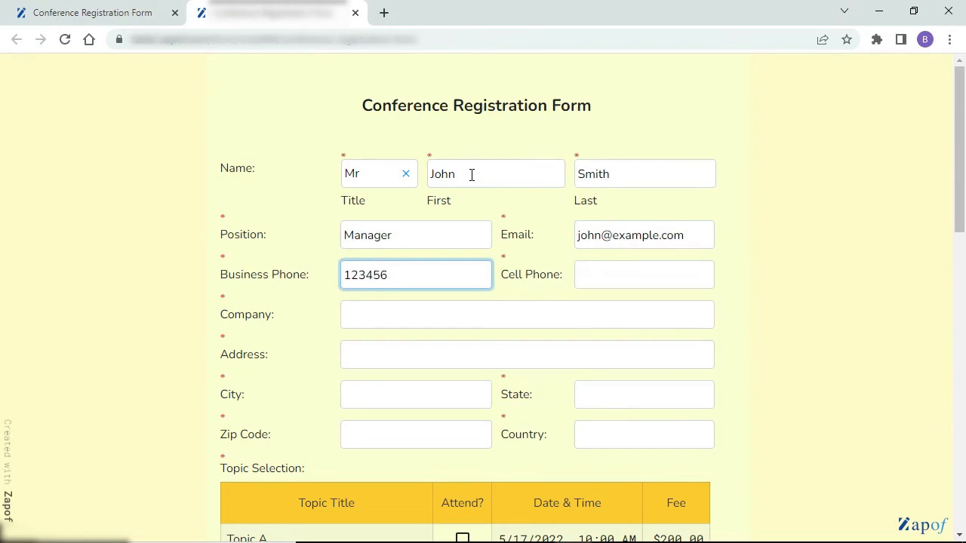
pyautogui.press('Tab')
pyautogui.write('1')
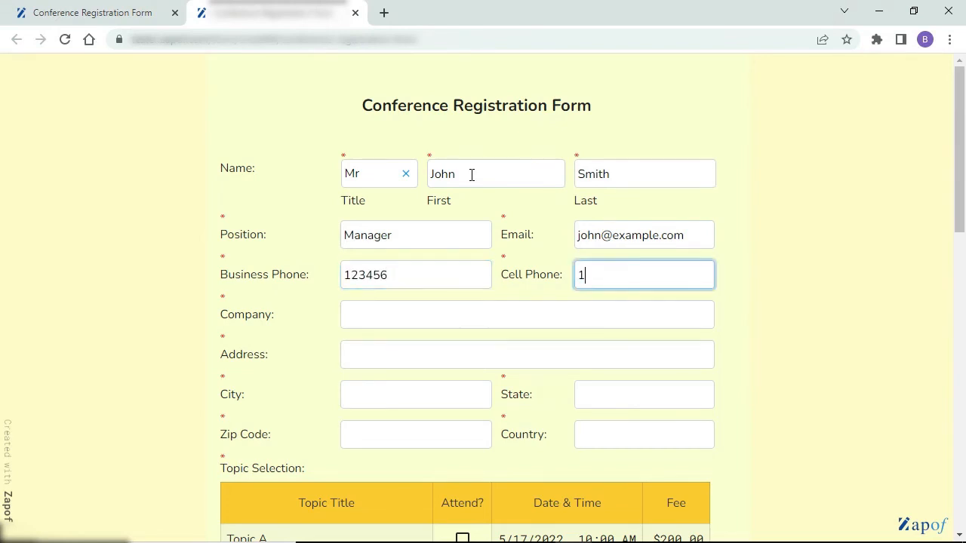
pyautogui.write('23456')
pyautogui.press('Tab')
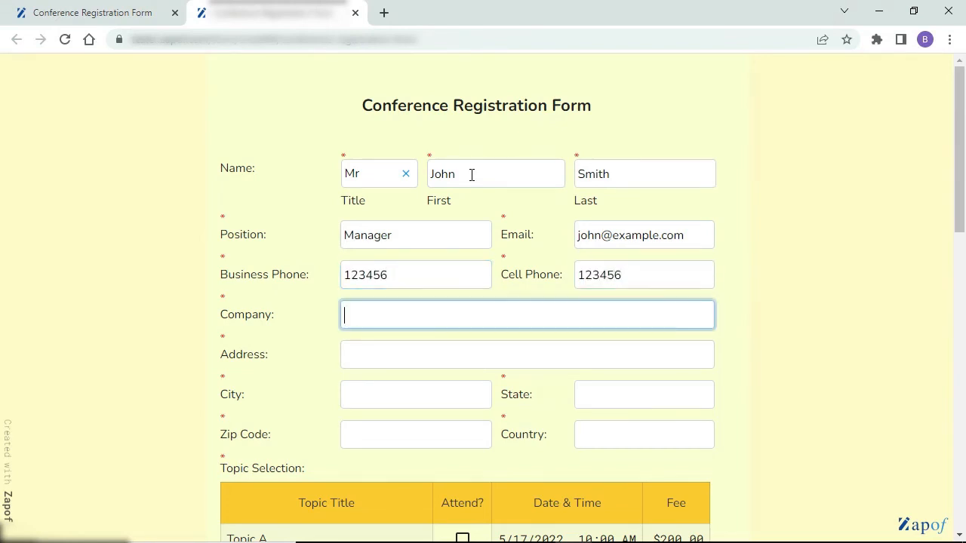
pyautogui.write('ABC')
pyautogui.press('Tab')
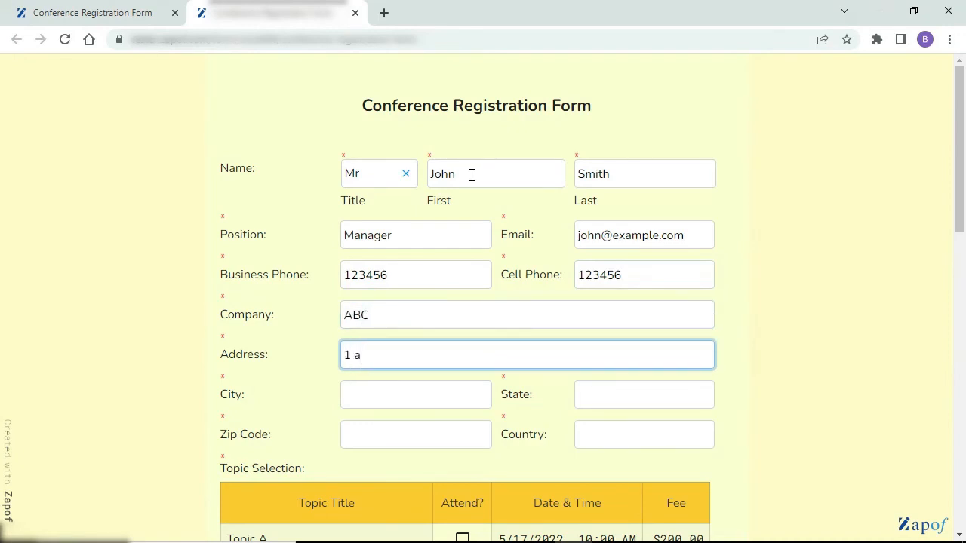
pyautogui.write('1 abc S')
pyautogui.write('C')
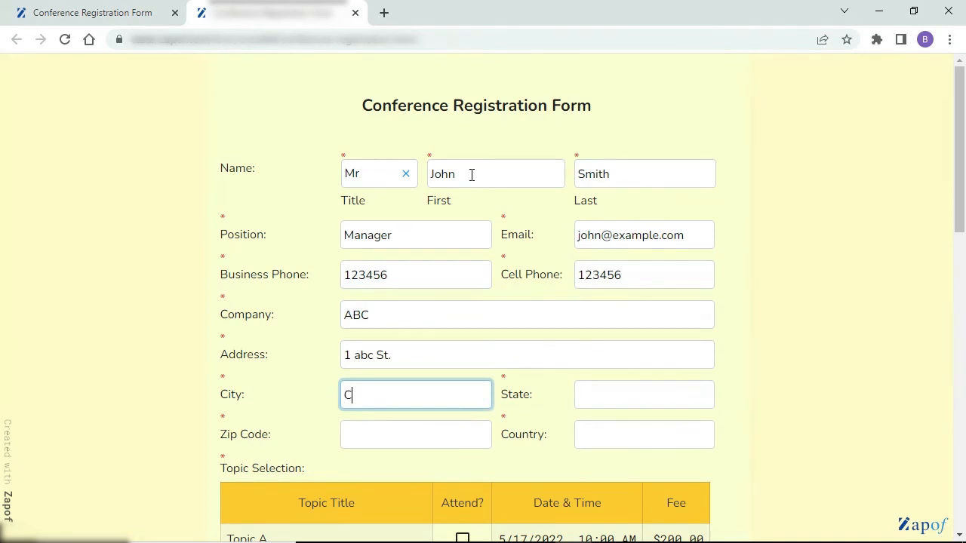
pyautogui.write('ity')
pyautogui.press('Tab')
pyautogui.write('State')
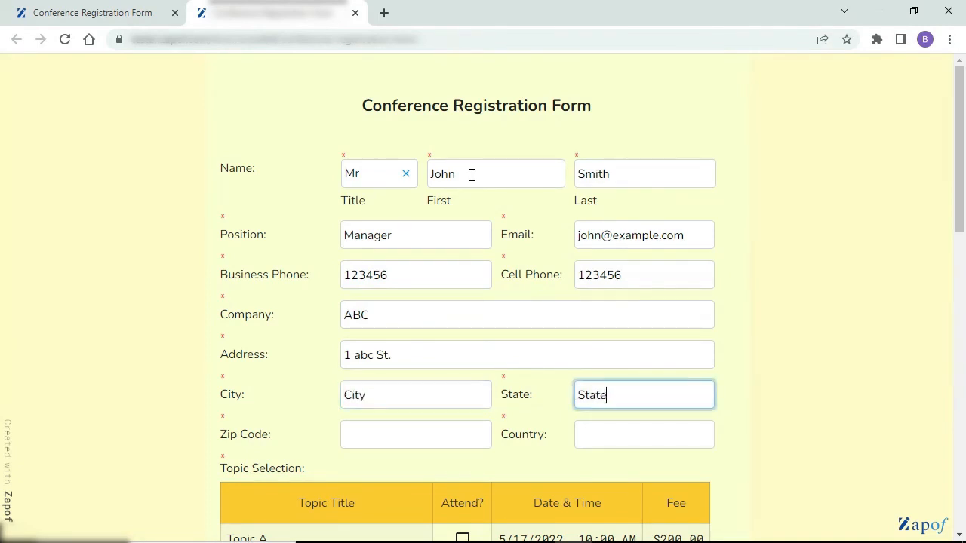
pyautogui.press('Tab')
pyautogui.write('1234')
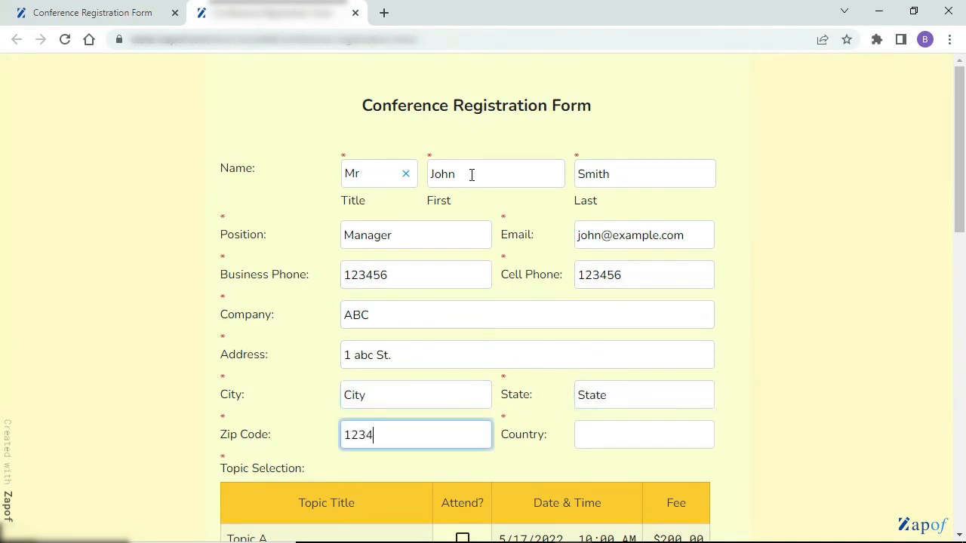
pyautogui.press('Tab')
# Enter USA as the registrant's country
pyautogui.write('USA')
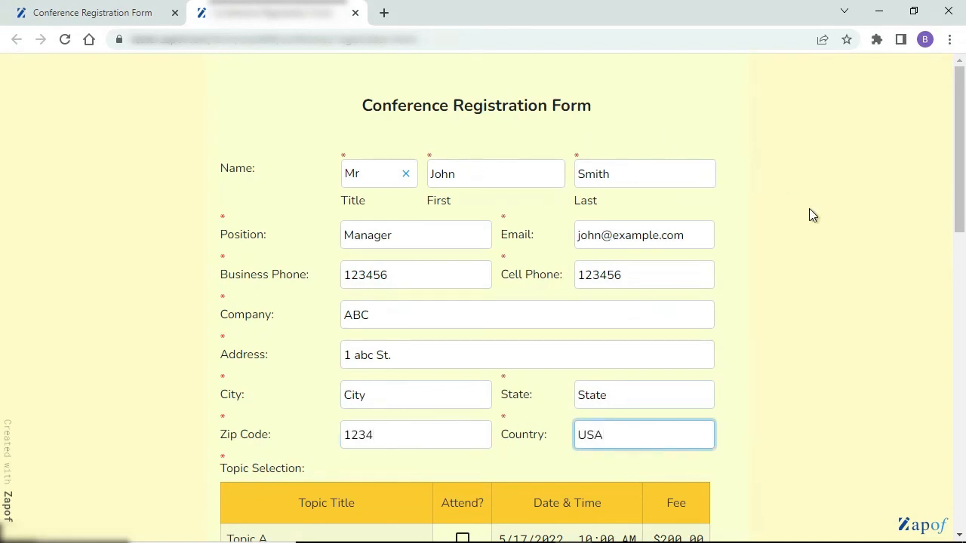
pyautogui.scroll(-2, 857, 310)
pyautogui.scroll(-1, 853, 311)
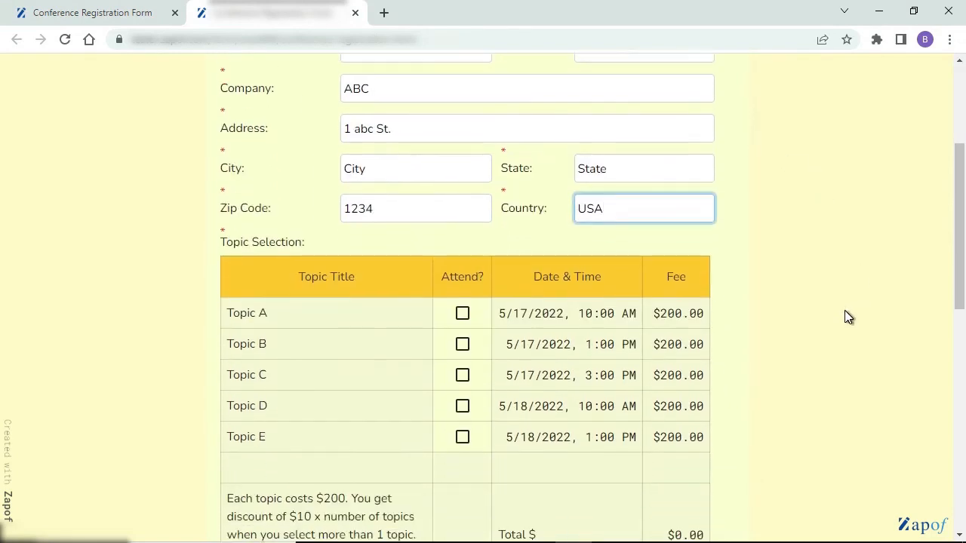
# Sign up for Topics A and B plus the networking dinner for $480.00, then submit
pyautogui.click(462, 320)
pyautogui.scroll(-1, 462, 324)
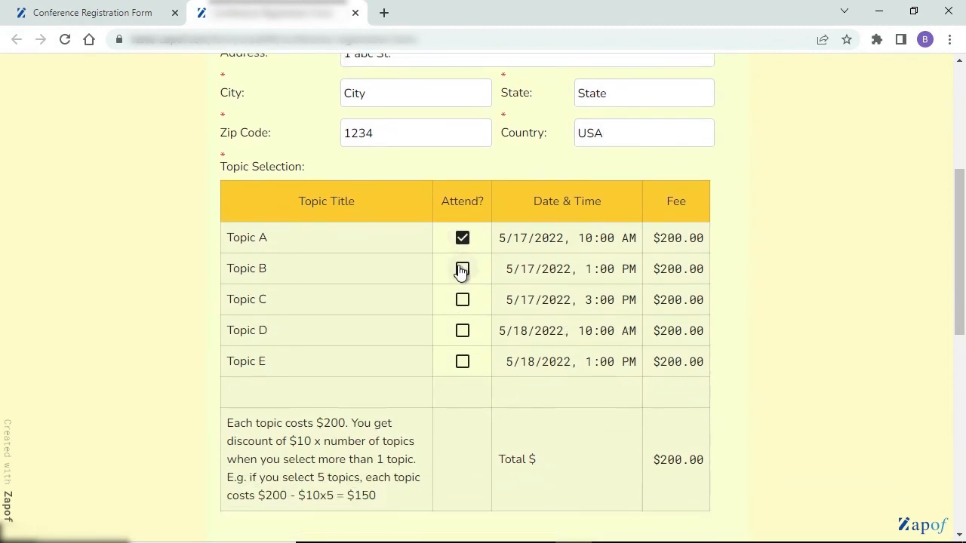
pyautogui.click(462, 270)
pyautogui.scroll(-5, 670, 483)
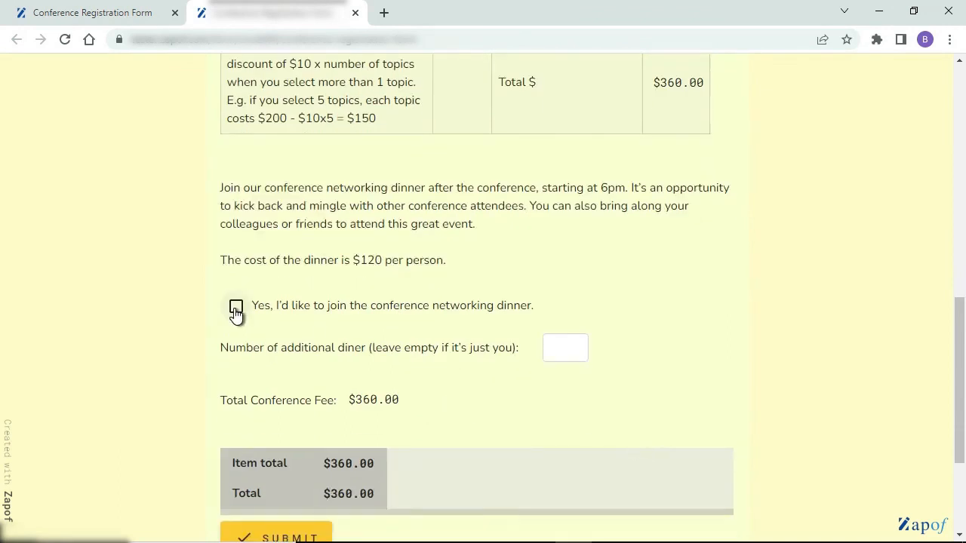
pyautogui.click(236, 307)
pyautogui.scroll(-1, 239, 321)
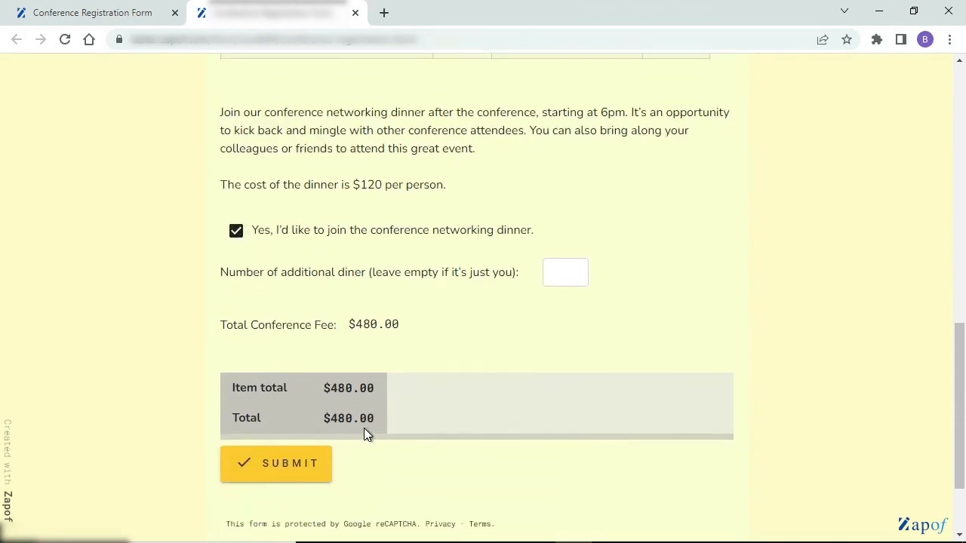
pyautogui.click(295, 472)
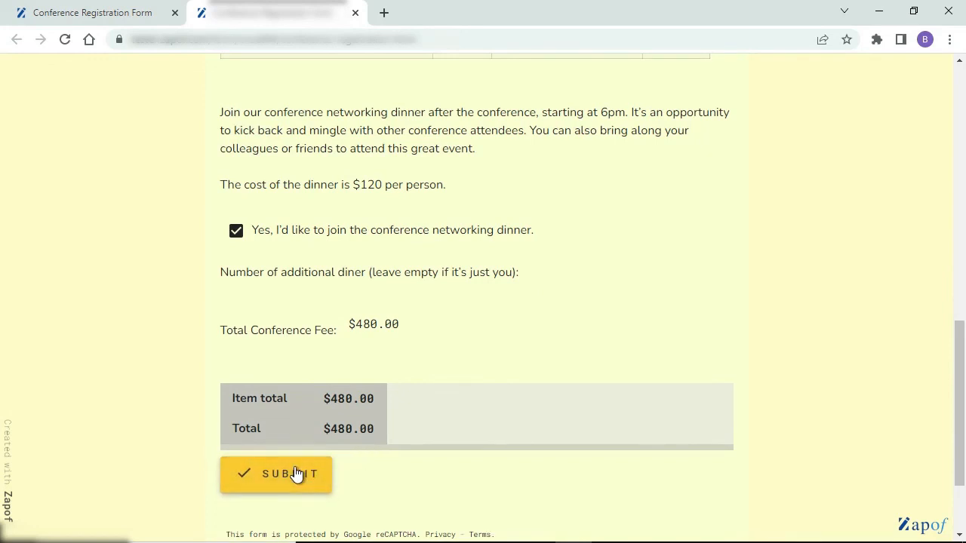